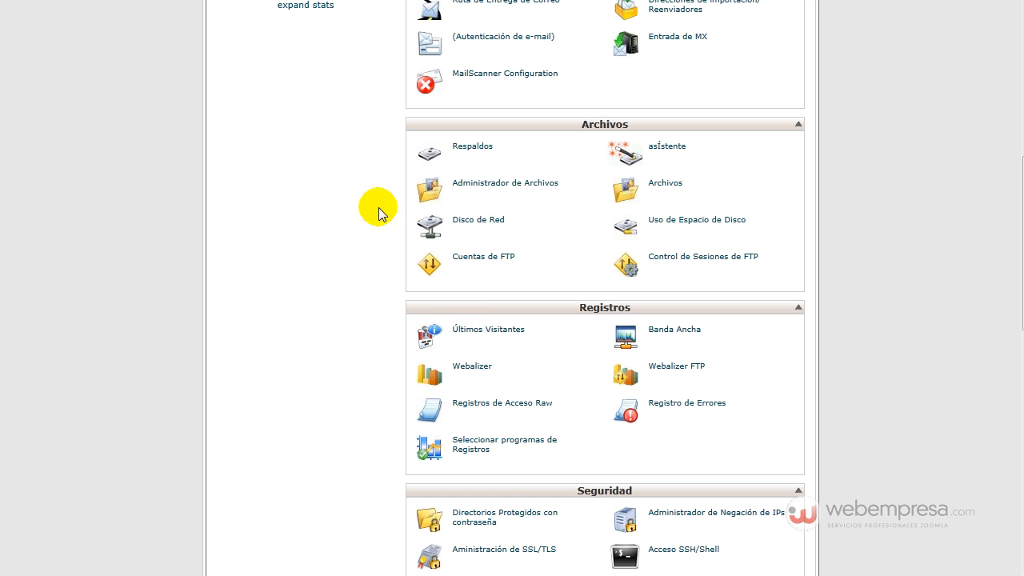
# Step: Extract Joomla_1.7.0-estable_Webempresa.zip into public_html/j17 using the File Manager
pyautogui.click(527, 187)
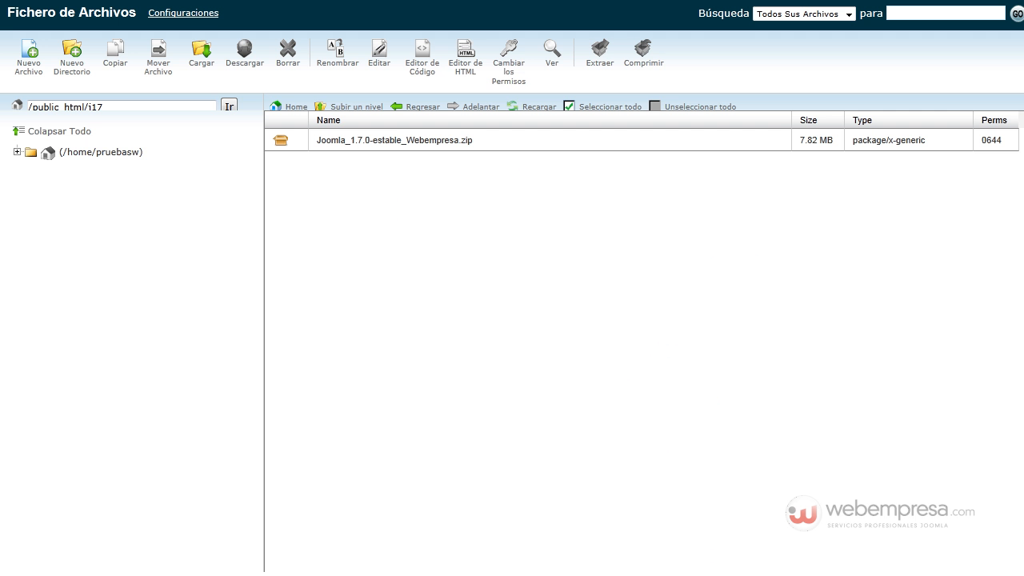
pyautogui.click(432, 141)
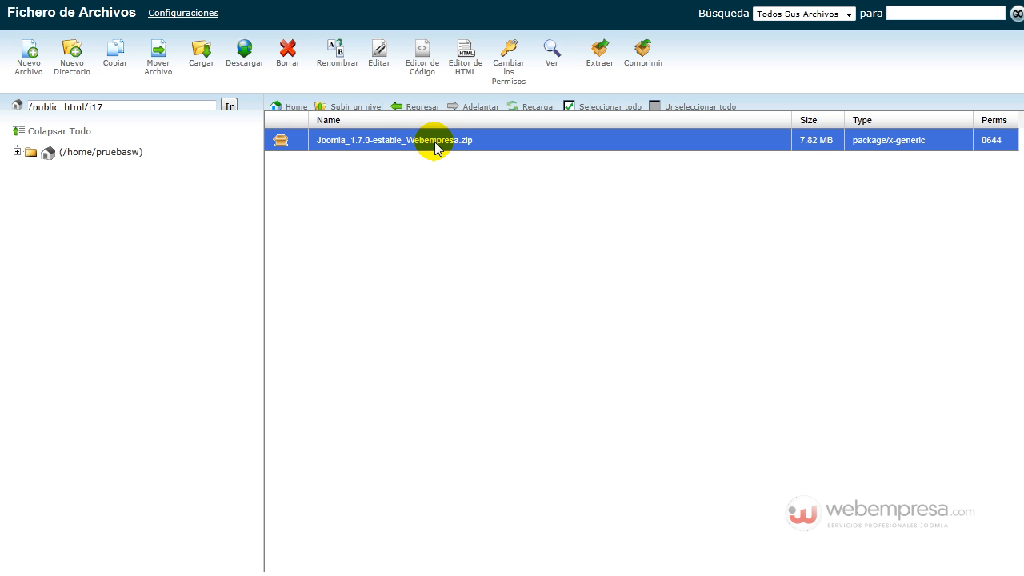
pyautogui.click(600, 52)
pyautogui.click(625, 349)
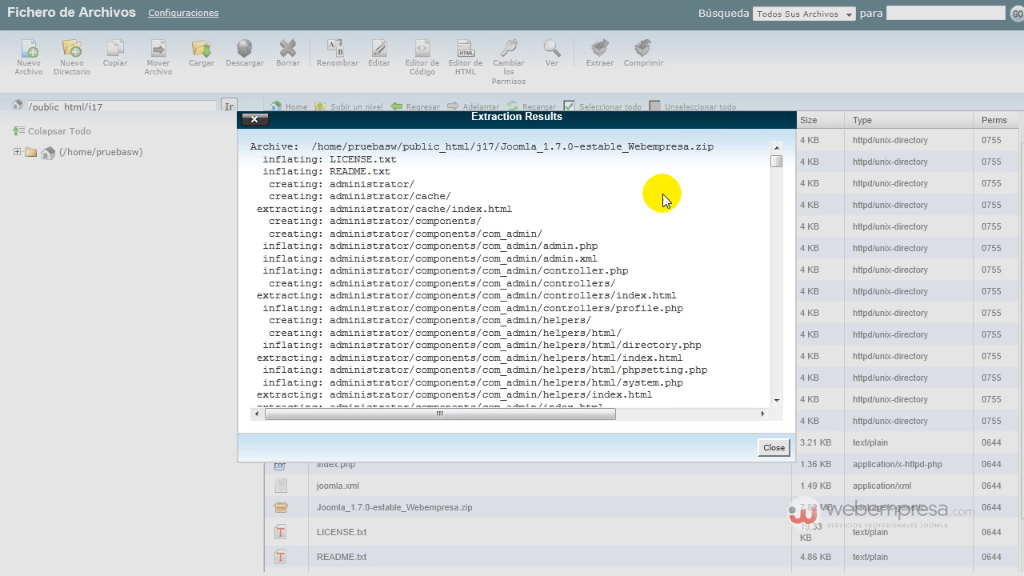
# Step: Close the extraction results and delete the Joomla_1.7.0-estable_Webempresa.zip archive from j17
pyautogui.click(774, 447)
pyautogui.scroll(-1, 520, 260)
pyautogui.scroll(1, 521, 252)
pyautogui.scroll(-1, 504, 232)
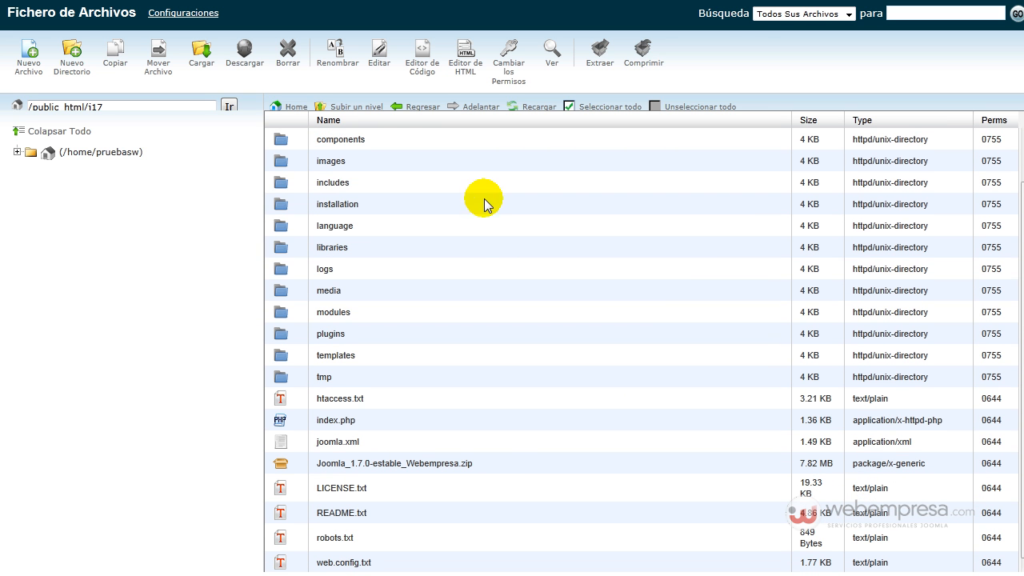
pyautogui.click(483, 469)
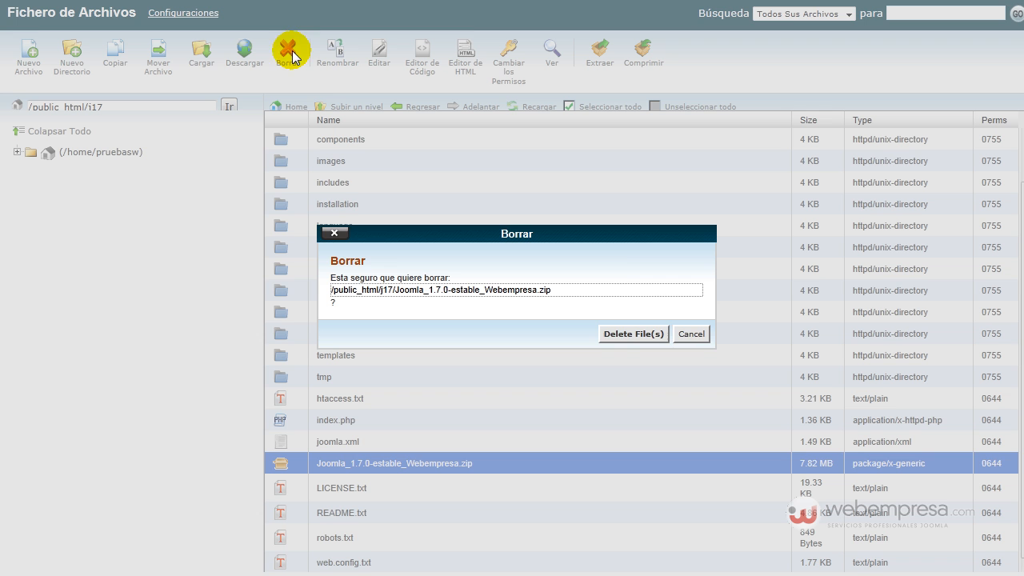
pyautogui.click(286, 48)
pyautogui.click(621, 329)
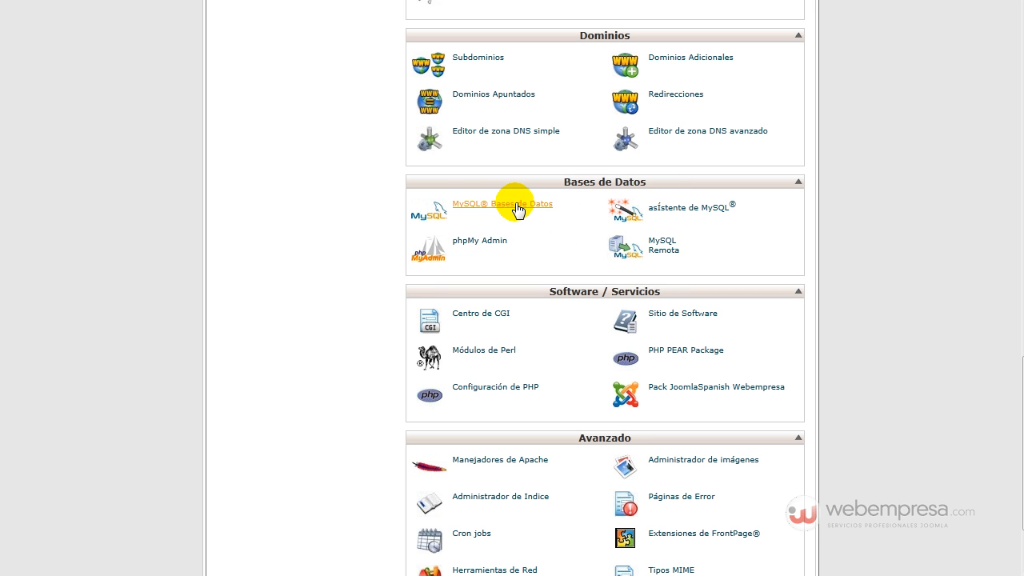
# Step: Create the MySQL database joomla17 and copy its prefixed name for later
pyautogui.click(516, 206)
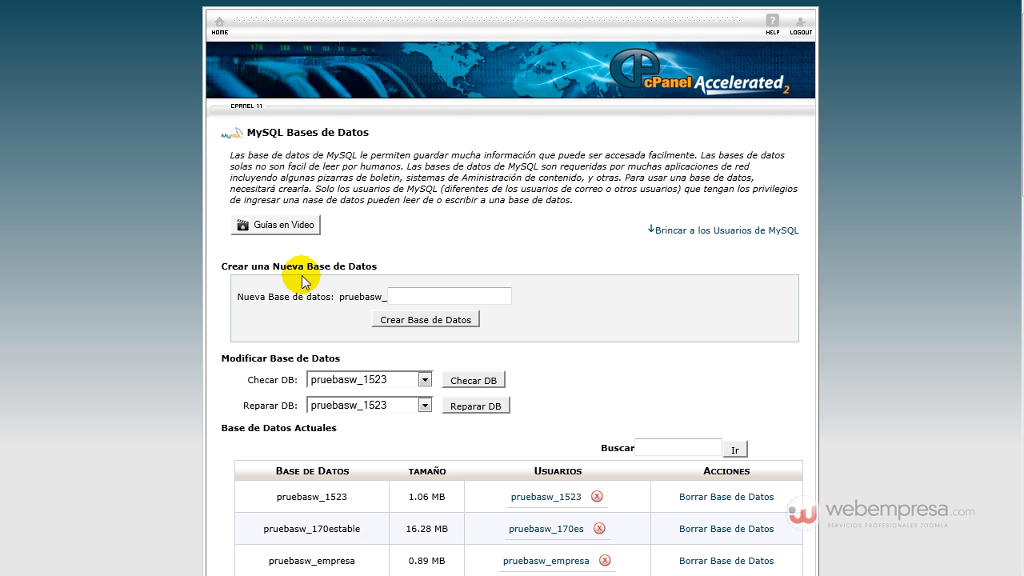
pyautogui.click(408, 295)
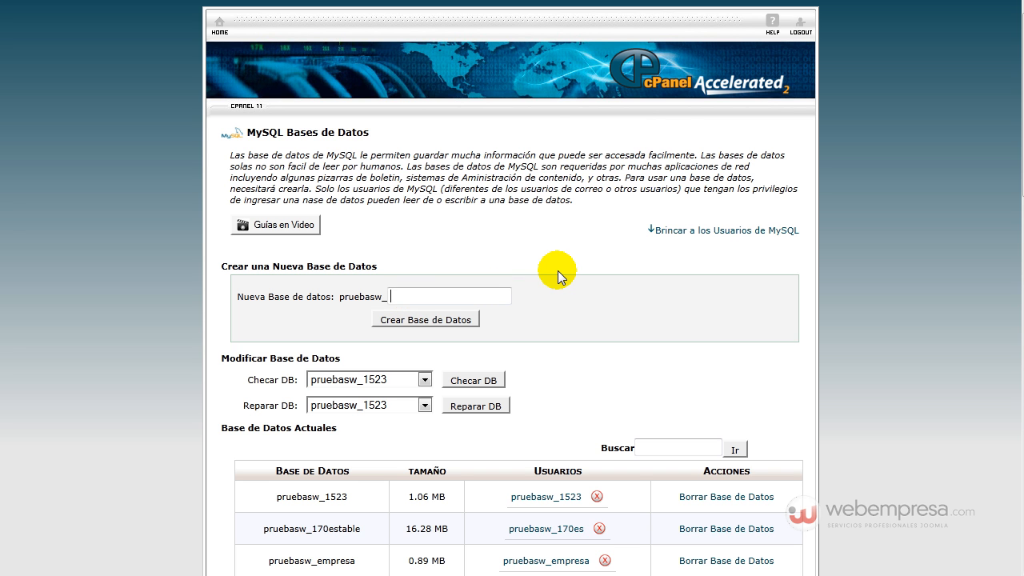
pyautogui.write('jooml17')
pyautogui.press('BackSpace')
pyautogui.press('BackSpace')
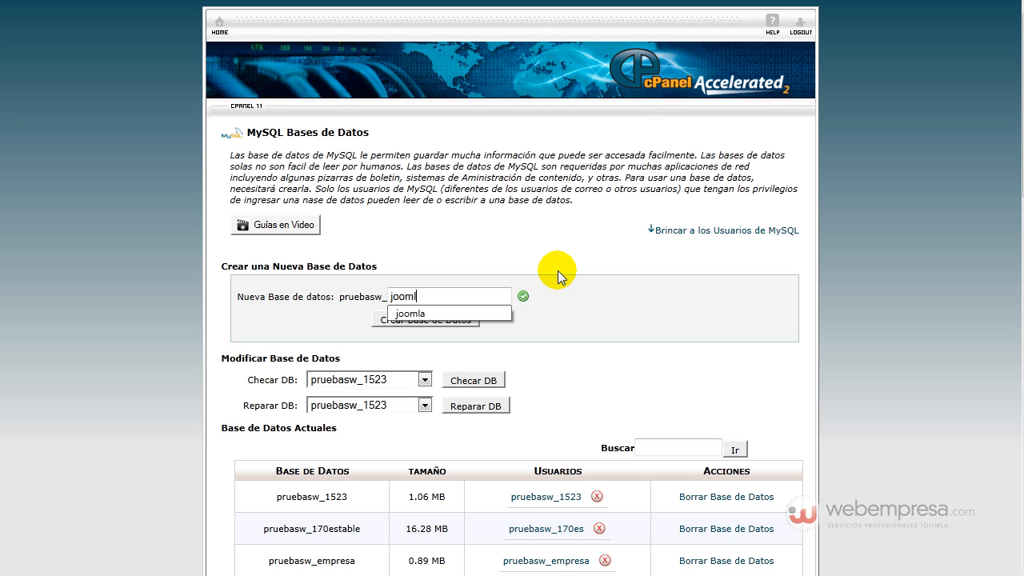
pyautogui.write('a17')
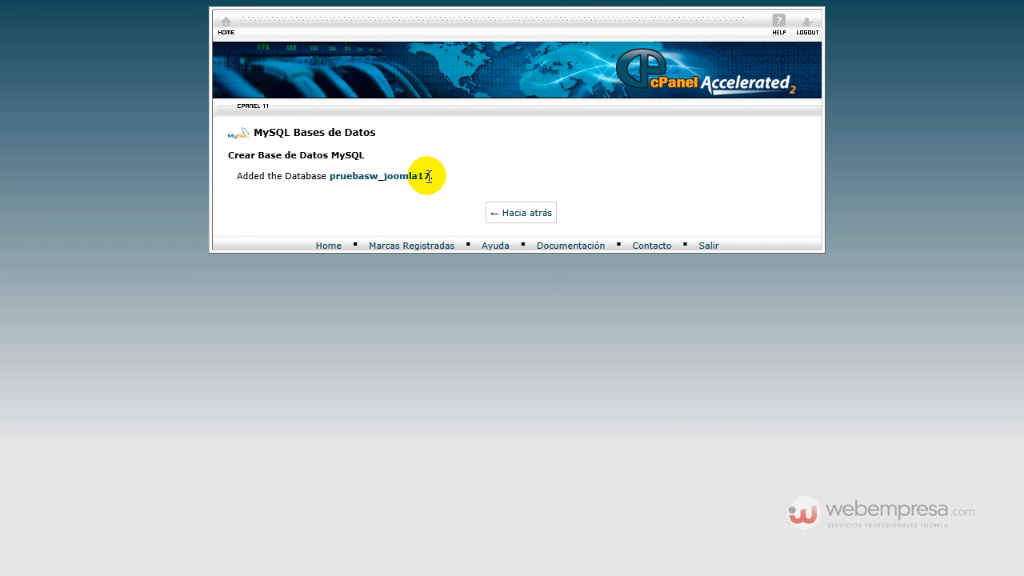
pyautogui.moveTo(428, 176); pyautogui.dragTo(325, 182)
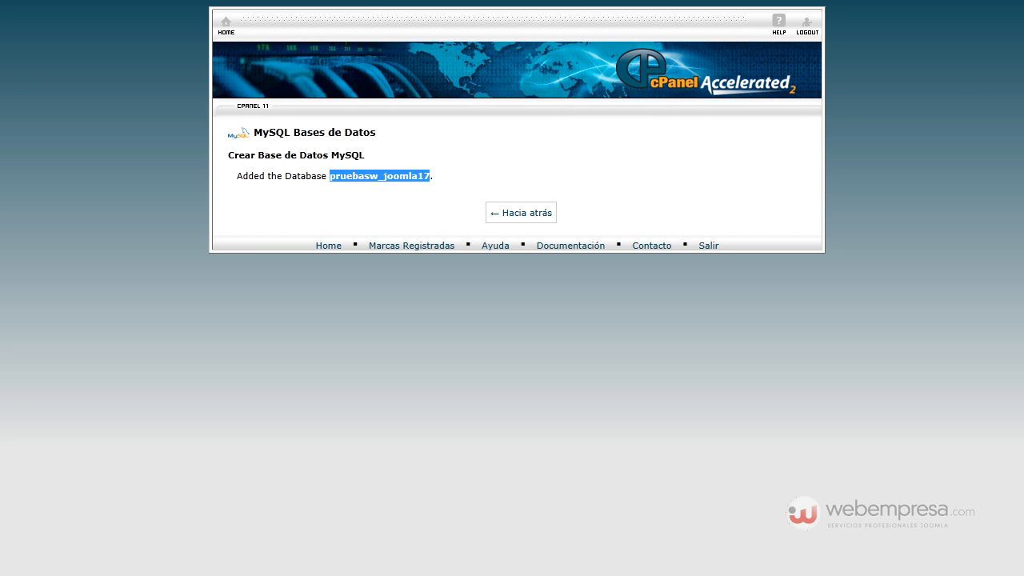
pyautogui.hotkey('alt', 'Tab')
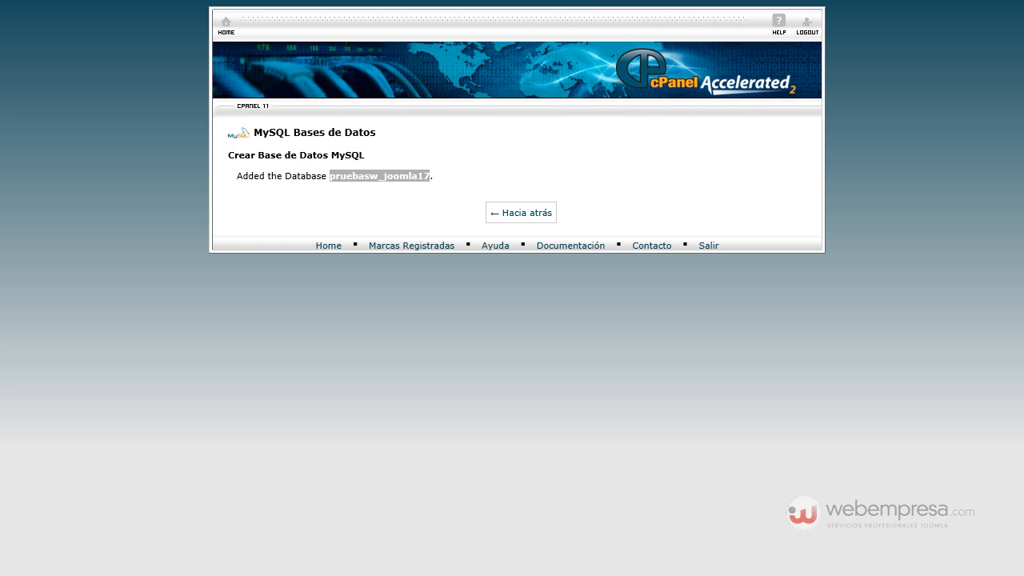
pyautogui.click(538, 207)
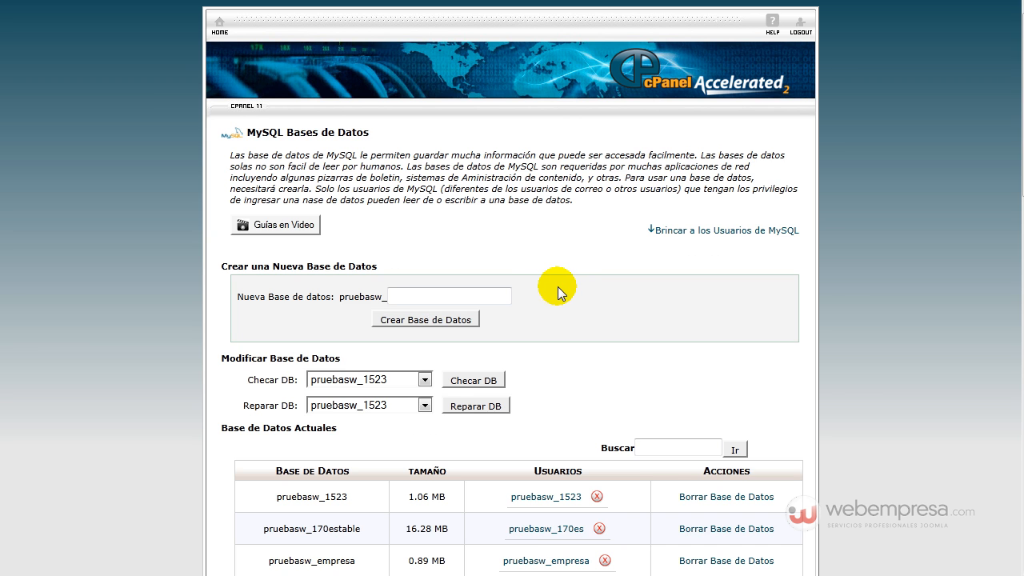
# Step: Find pruebasw_joomla17 on page 2 of the databases list, then scroll to MySQL users
pyautogui.scroll(-5, 544, 280)
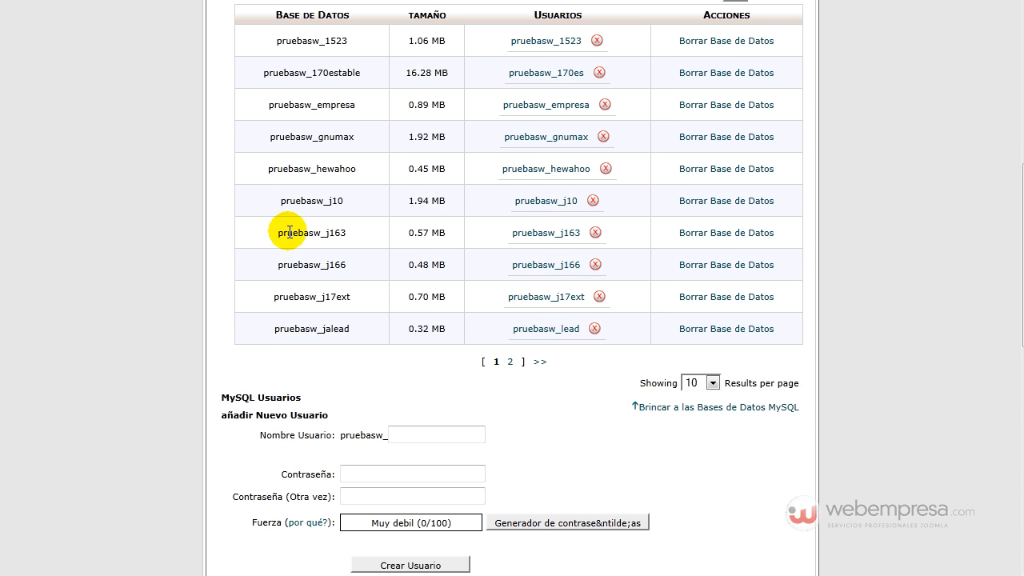
pyautogui.scroll(2, 348, 156)
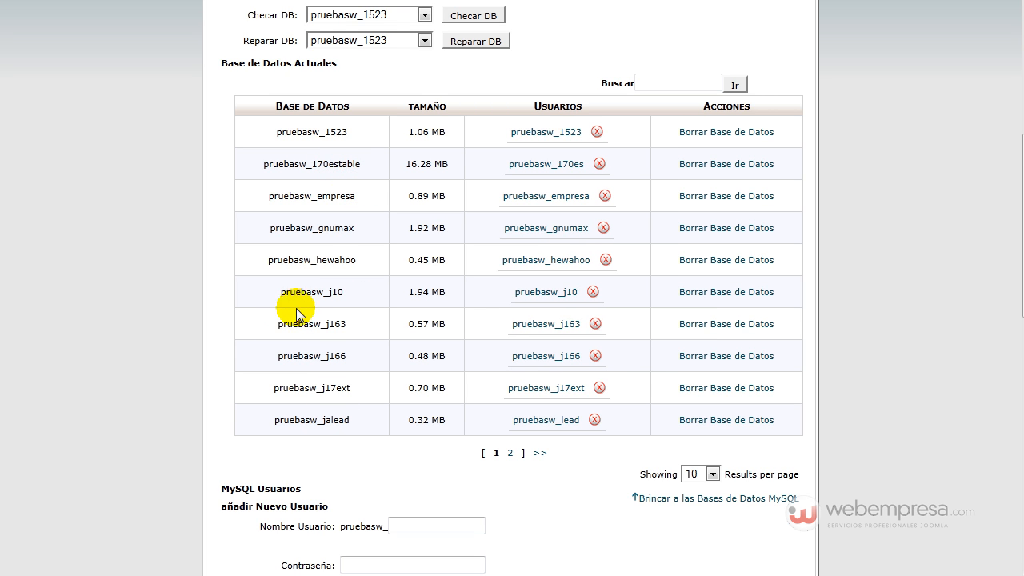
pyautogui.scroll(4, 345, 136)
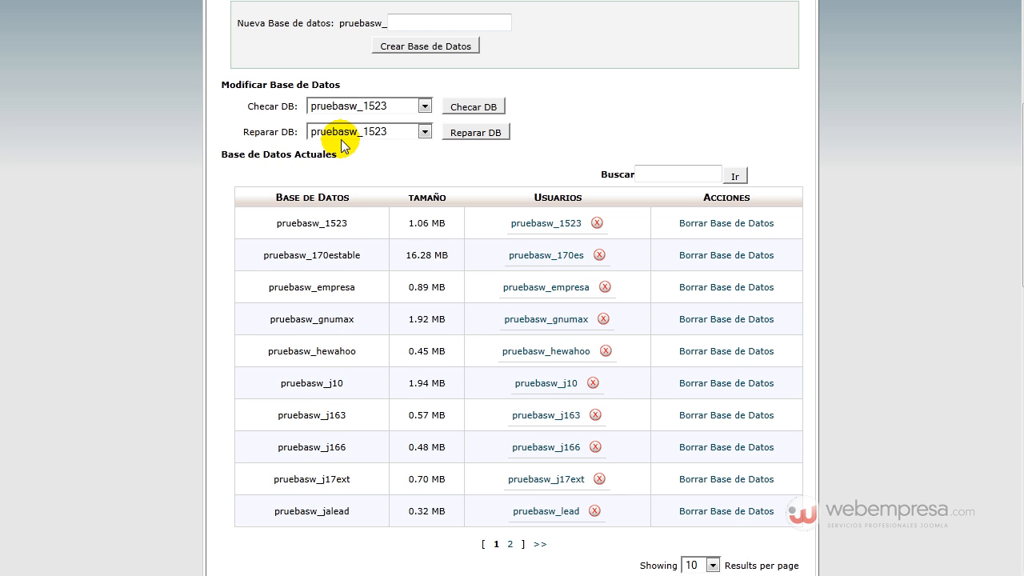
pyautogui.scroll(-4, 352, 241)
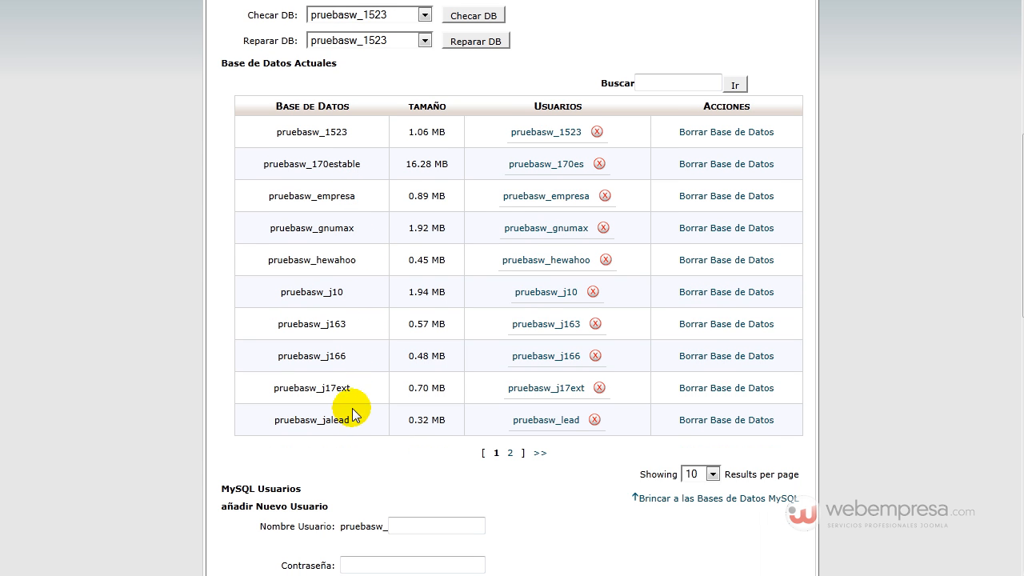
pyautogui.click(510, 453)
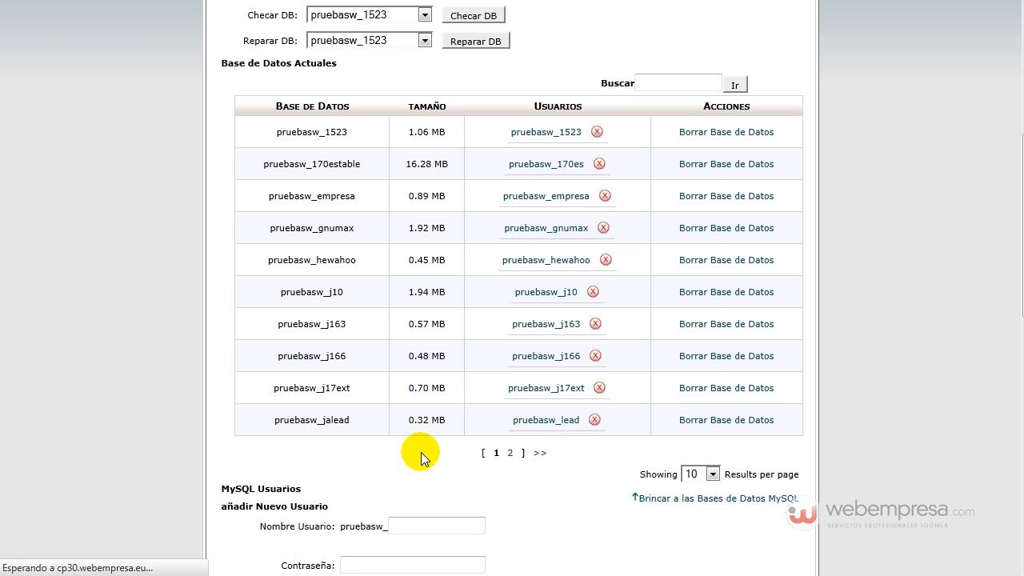
pyautogui.scroll(-3, 400, 407)
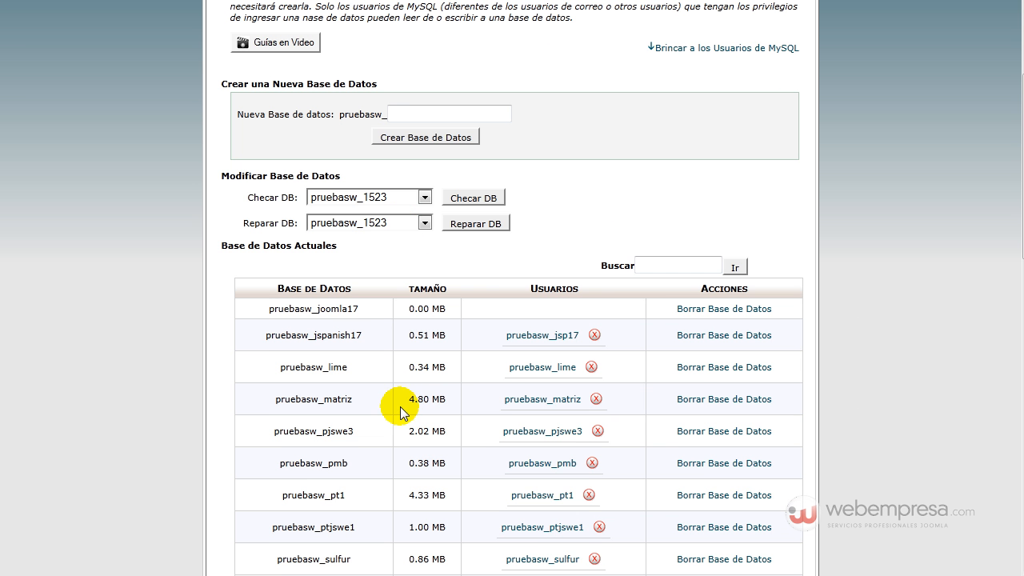
pyautogui.scroll(-3, 372, 368)
pyautogui.moveTo(267, 216); pyautogui.dragTo(388, 221)
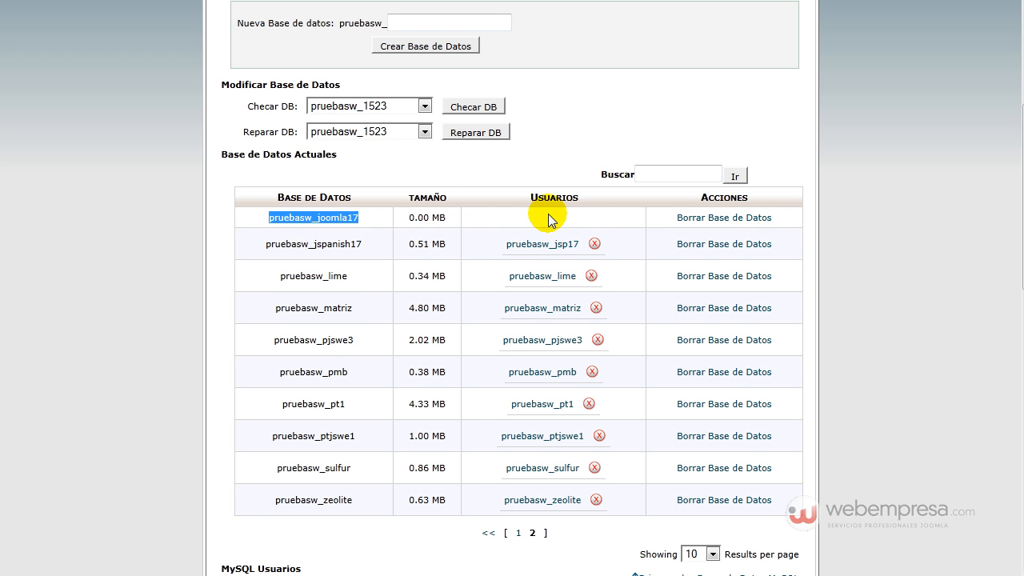
pyautogui.scroll(-3, 463, 224)
pyautogui.scroll(-3, 463, 225)
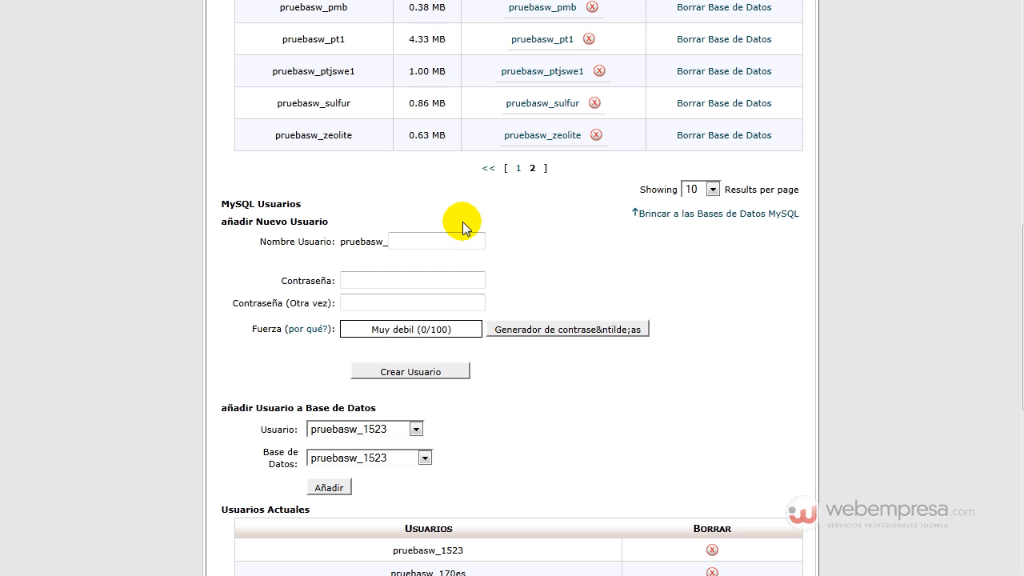
# Step: Enter username j17 and generate a strong password with numbers as the only non-letter characters
pyautogui.click(426, 238)
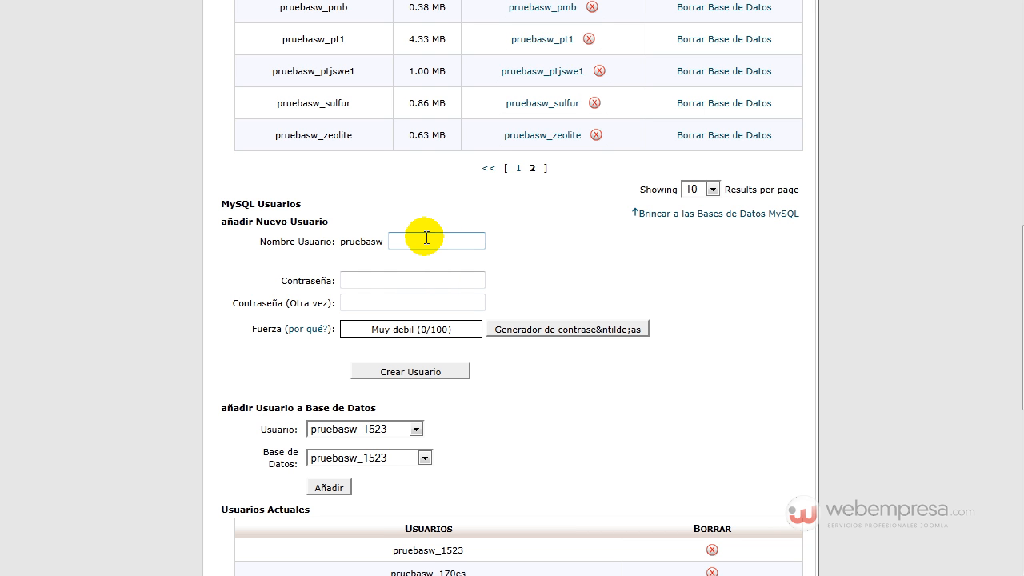
pyautogui.write('j17')
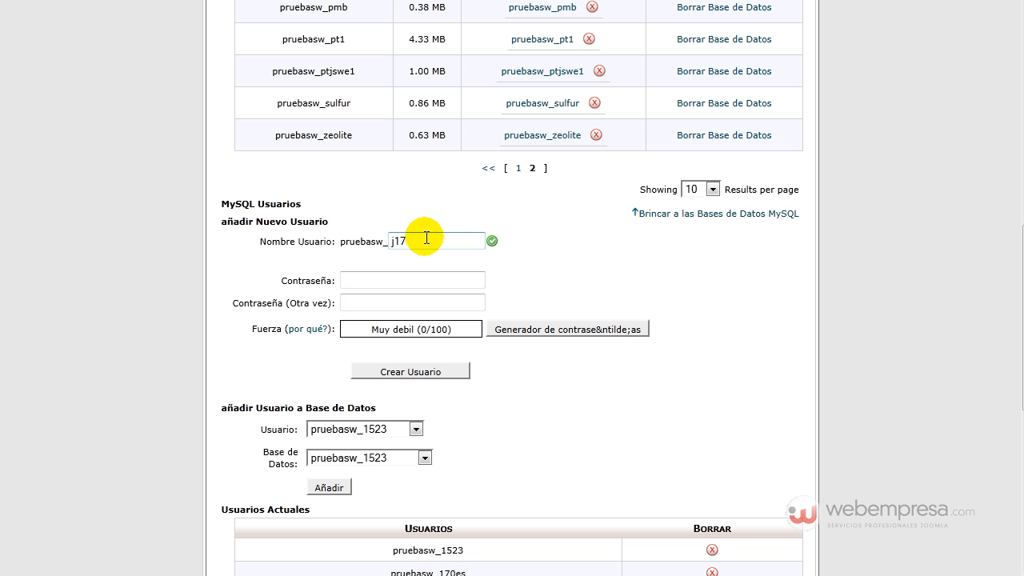
pyautogui.click(358, 280)
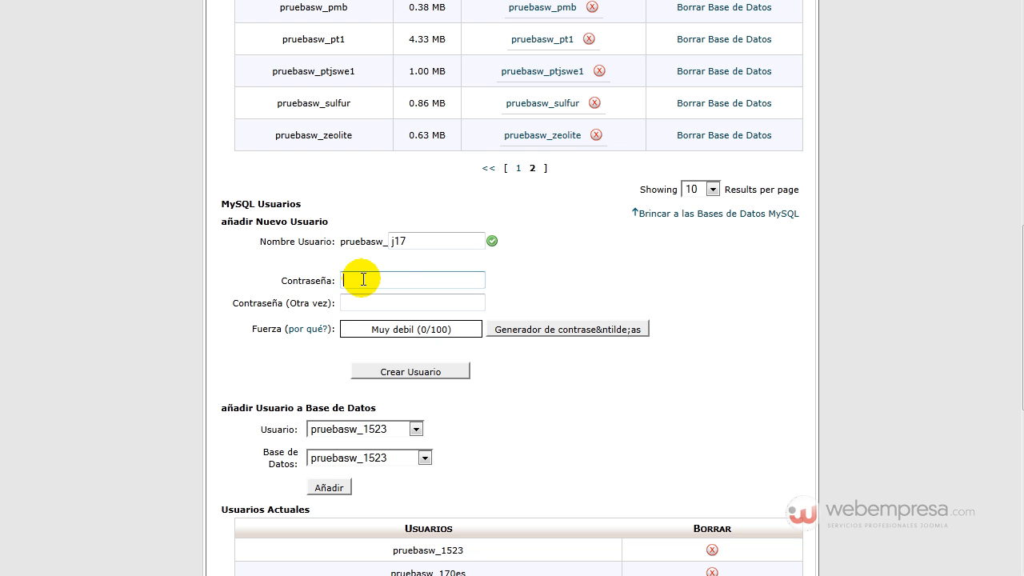
pyautogui.click(520, 331)
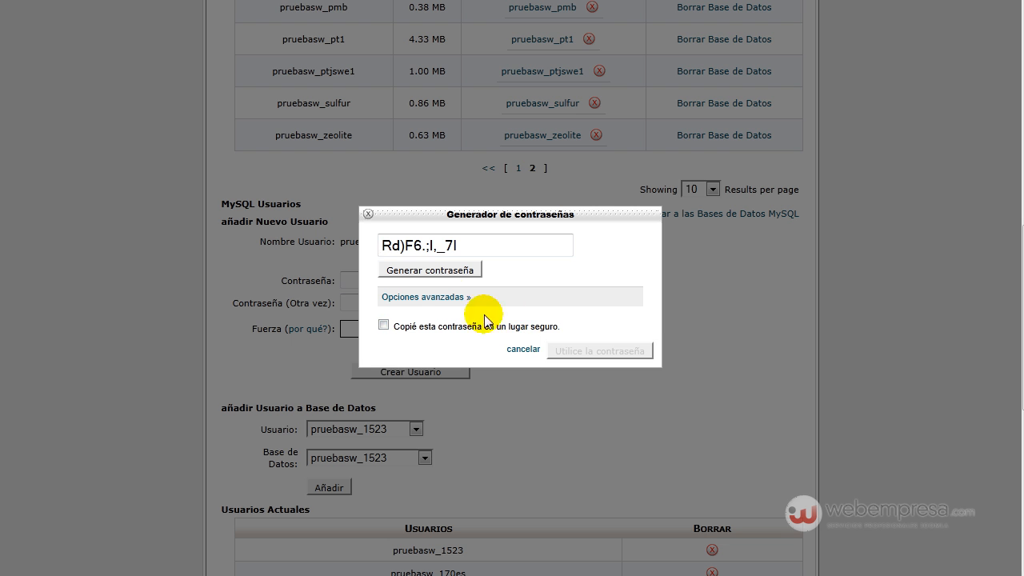
pyautogui.click(449, 298)
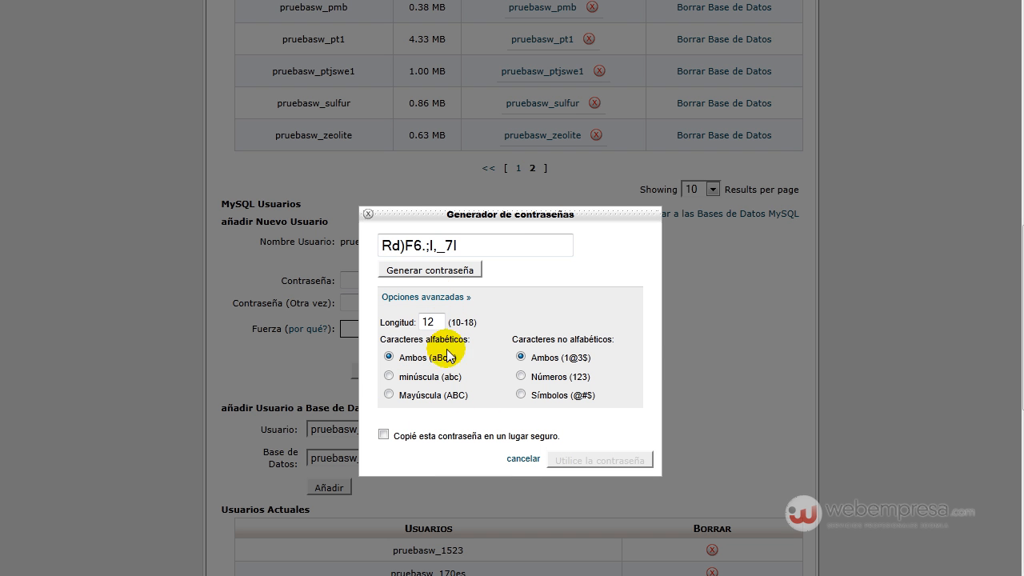
pyautogui.click(522, 377)
pyautogui.click(441, 270)
pyautogui.click(441, 271)
pyautogui.click(444, 242)
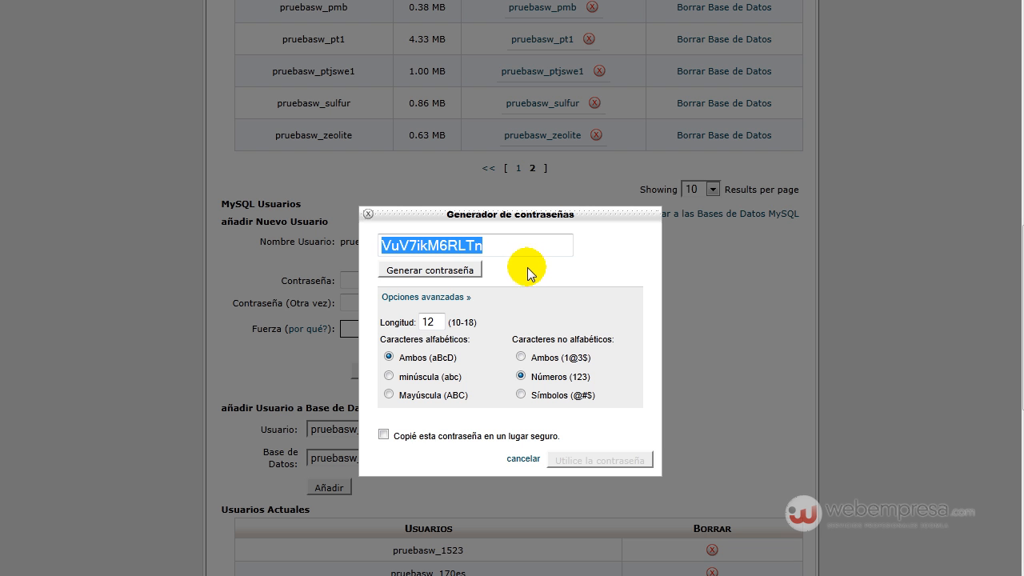
# Step: Apply the generated password, create user pruebasw_j17, and copy the username
pyautogui.click(384, 437)
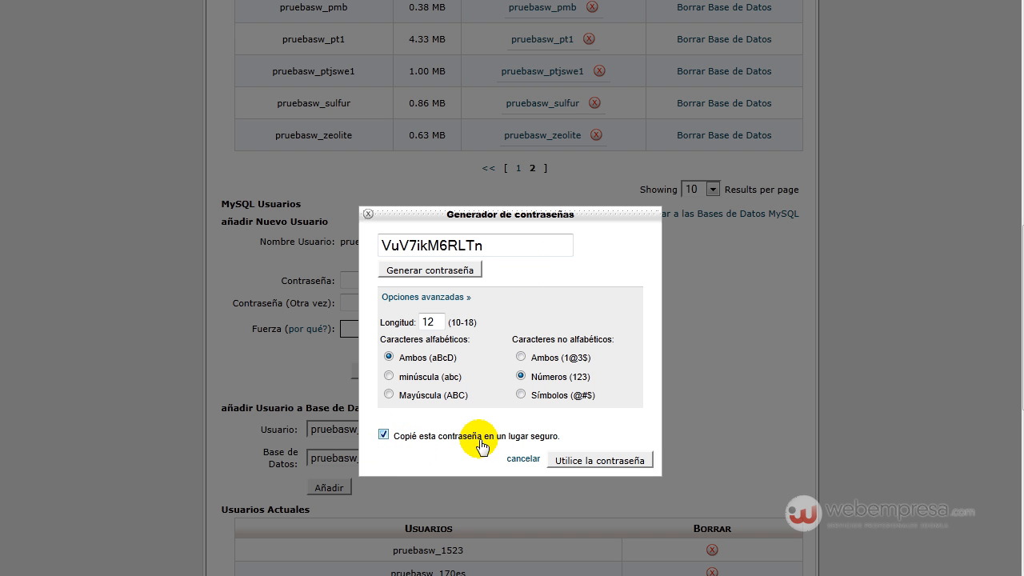
pyautogui.click(580, 462)
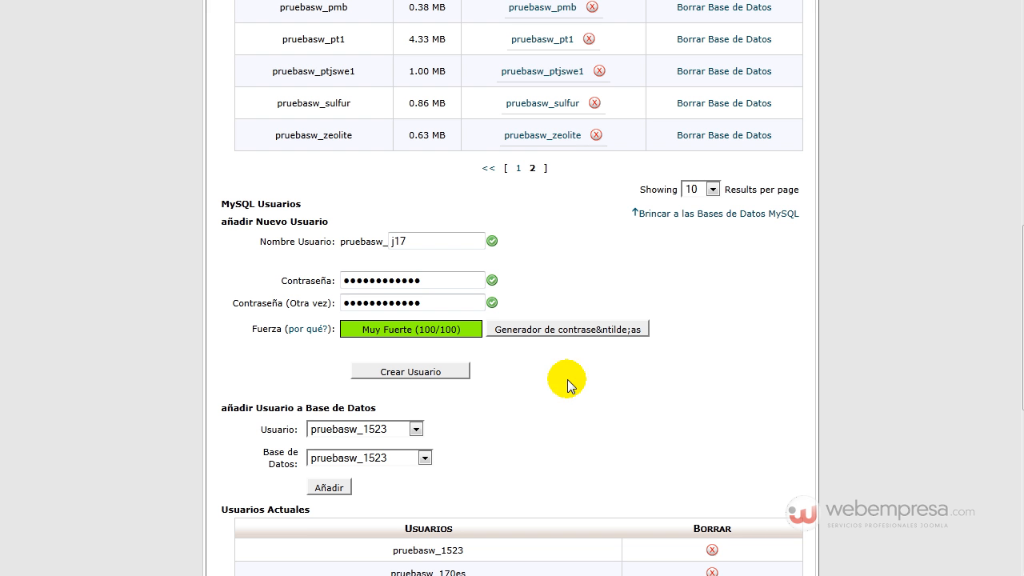
pyautogui.click(413, 372)
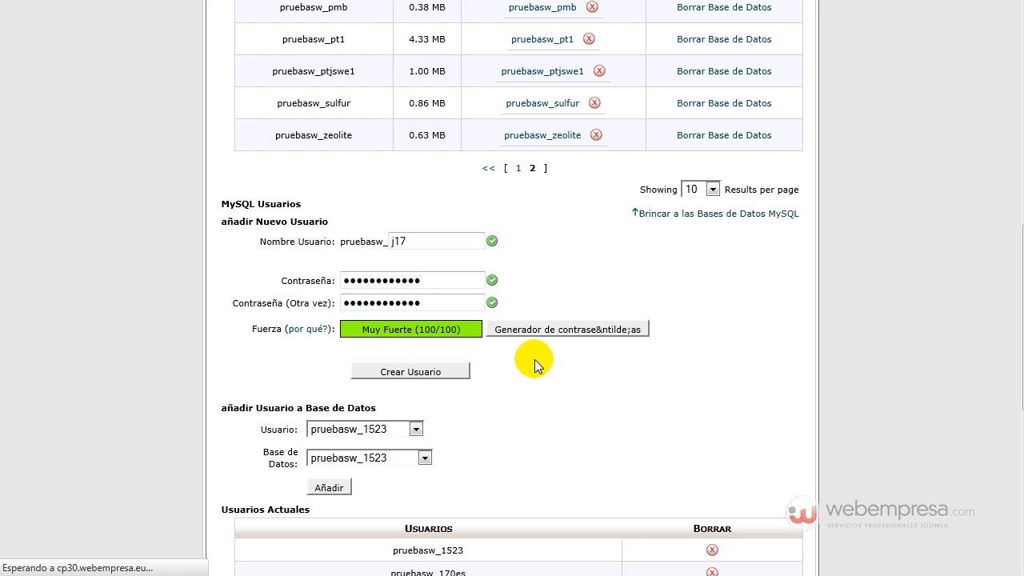
pyautogui.moveTo(359, 155); pyautogui.dragTo(294, 151)
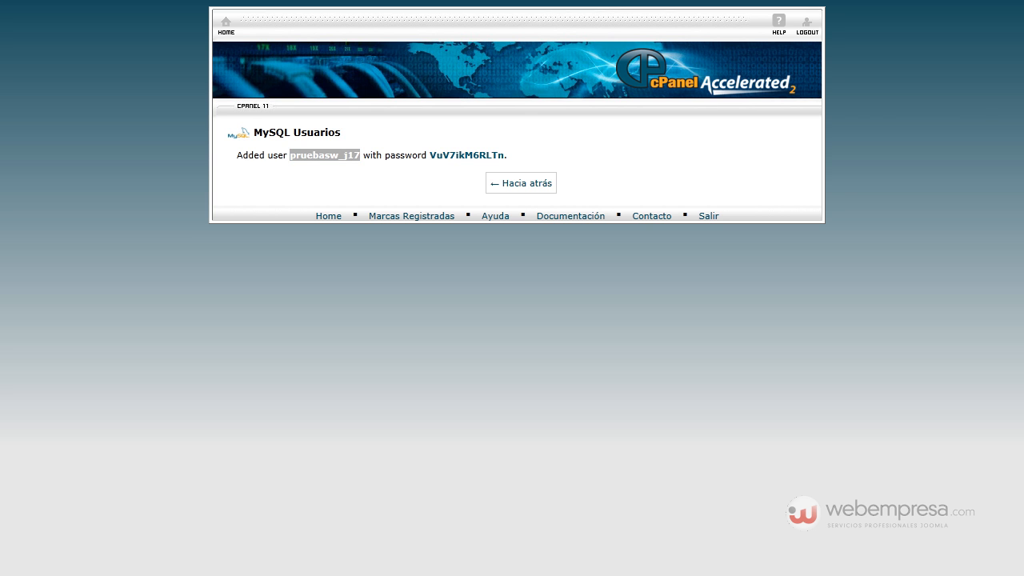
pyautogui.click(524, 184)
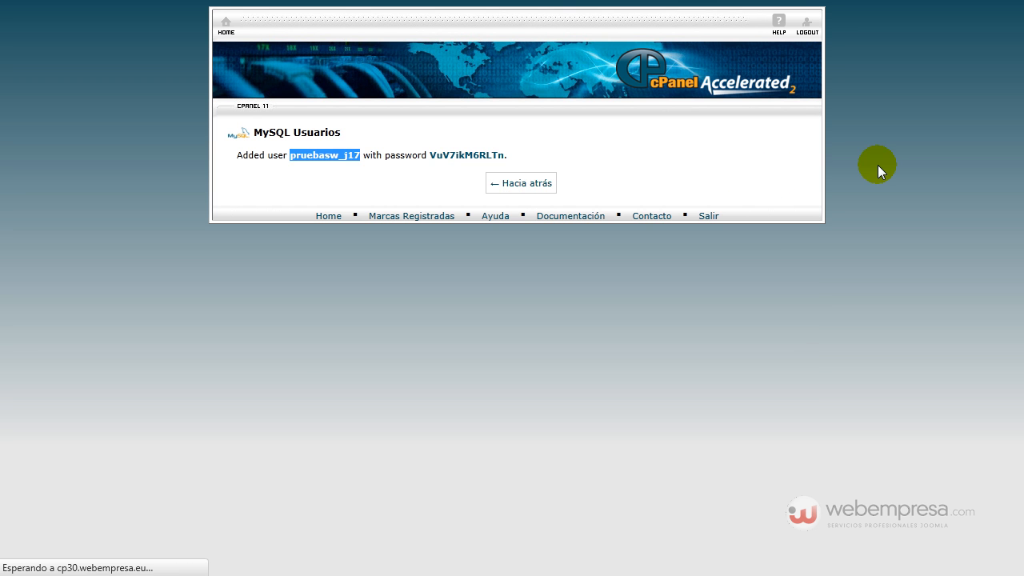
# Step: Check pruebasw_j17 in the current users list and view page 2 of the databases list
pyautogui.scroll(-9, 792, 262)
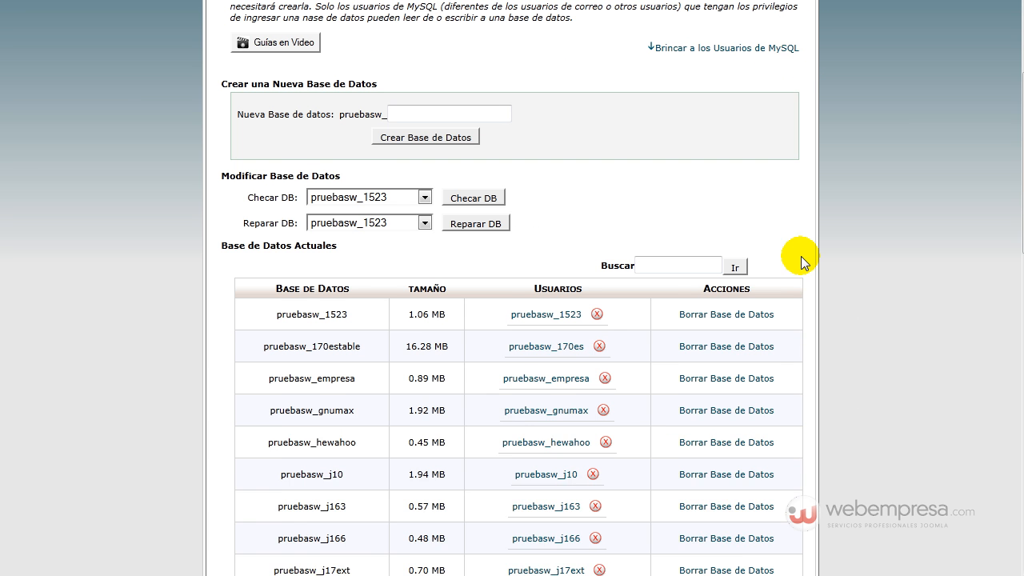
pyautogui.scroll(-3, 802, 254)
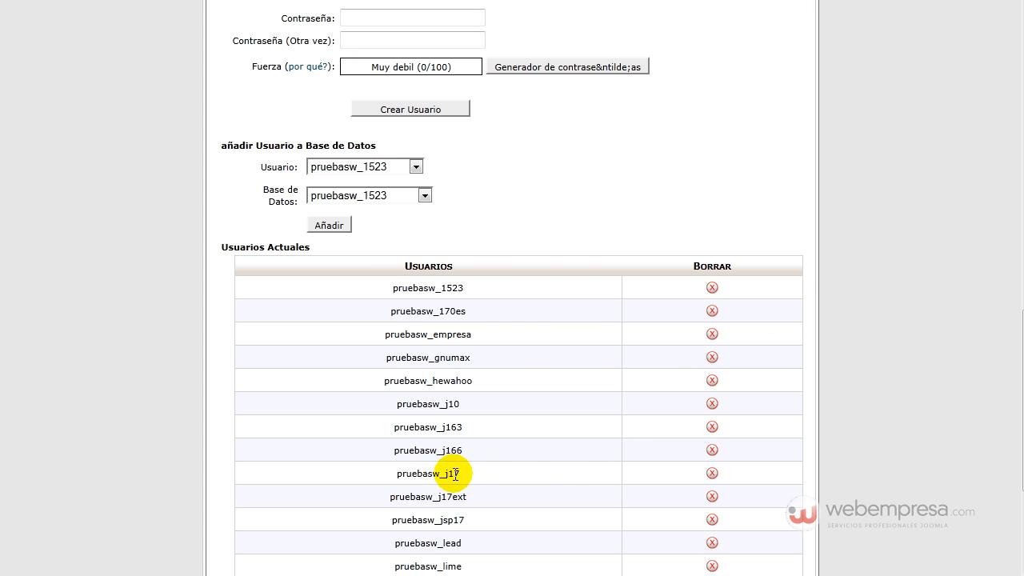
pyautogui.scroll(6, 482, 432)
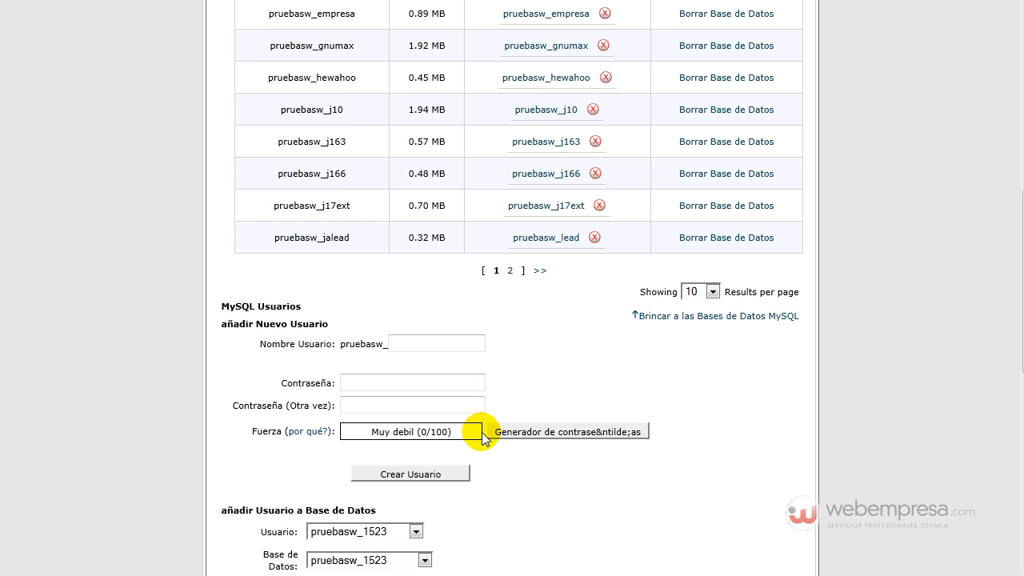
pyautogui.click(512, 273)
pyautogui.scroll(-4, 496, 344)
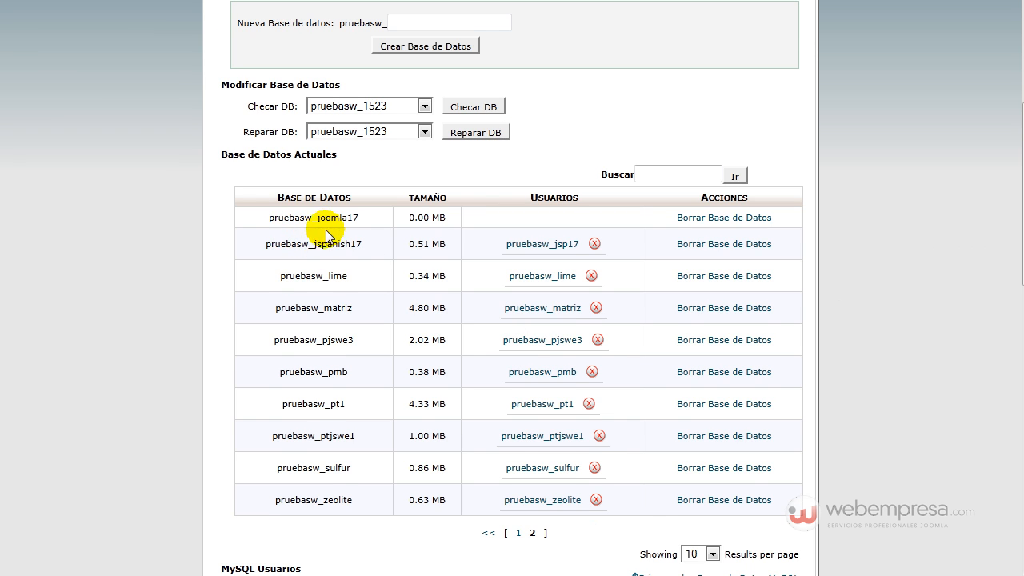
pyautogui.scroll(2, 328, 228)
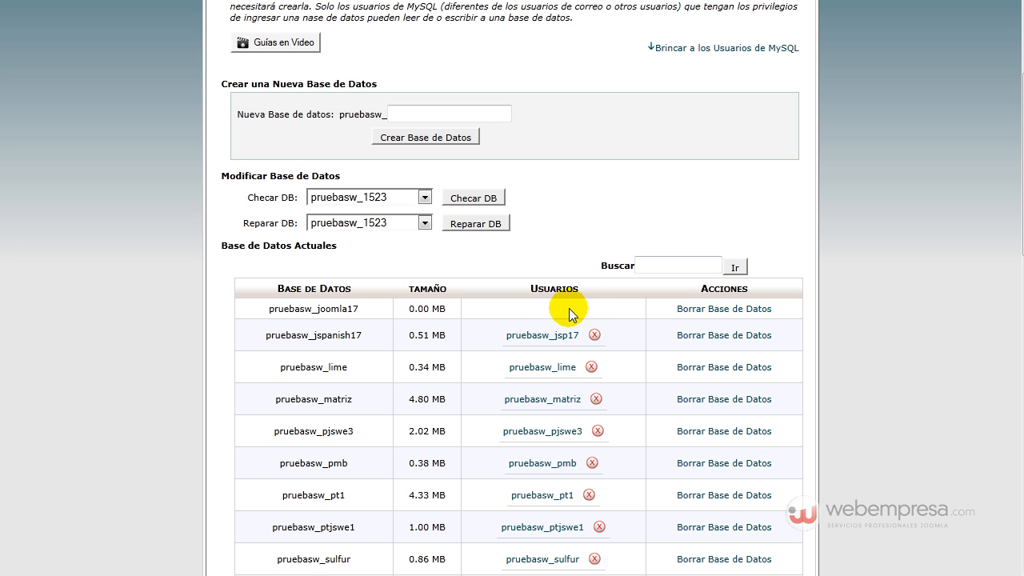
pyautogui.scroll(-8, 552, 309)
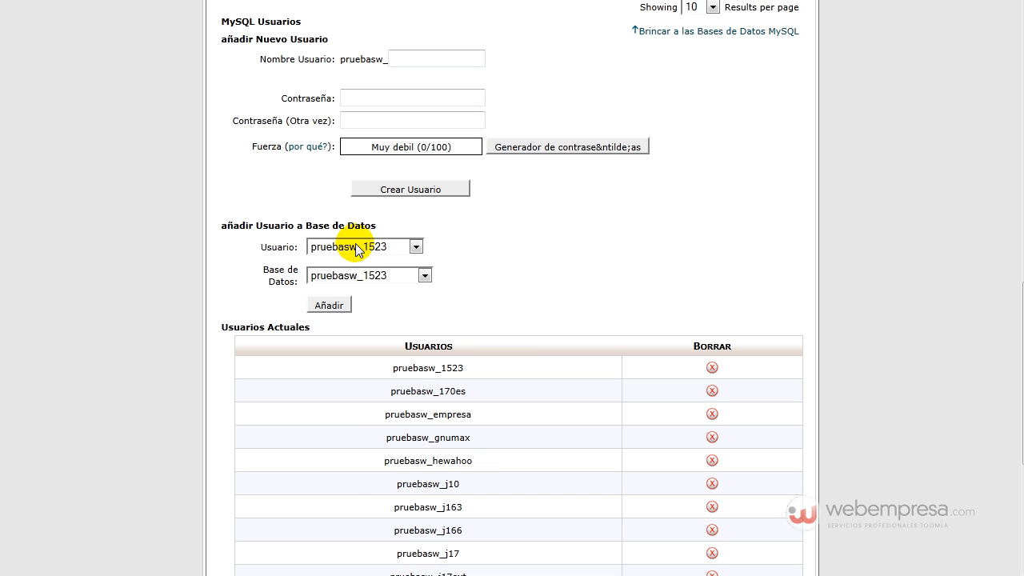
# Step: Add user pruebasw_j17 to database pruebasw_joomla17 with TODOS LOS PRIVILEGIOS
pyautogui.click(358, 249)
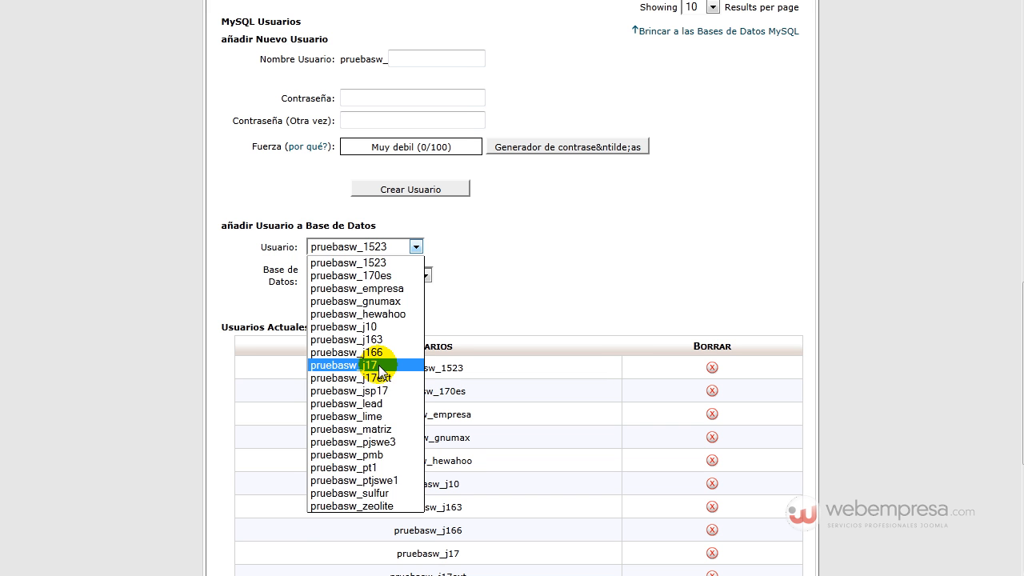
pyautogui.click(379, 365)
pyautogui.click(376, 275)
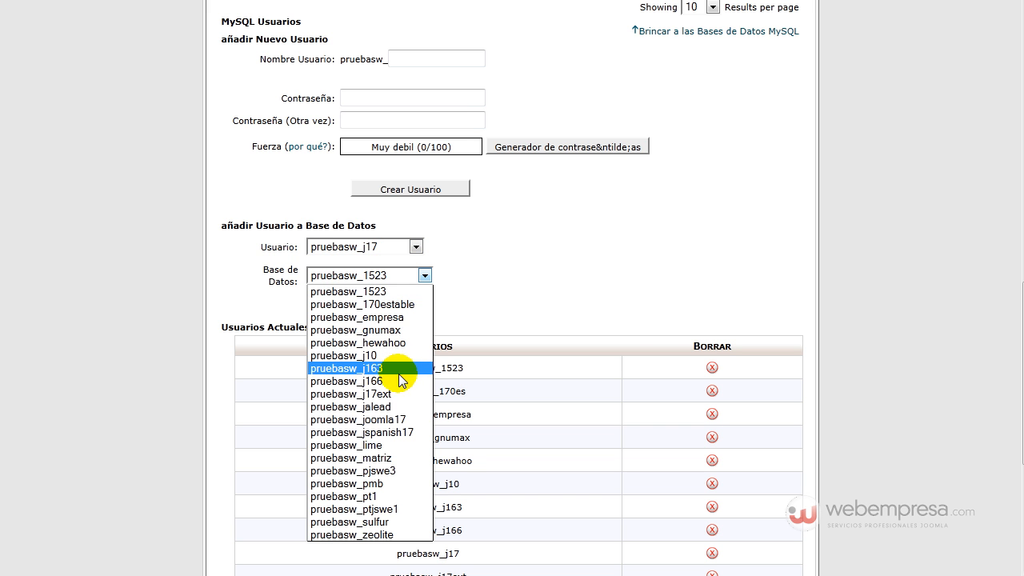
pyautogui.click(405, 420)
pyautogui.click(329, 306)
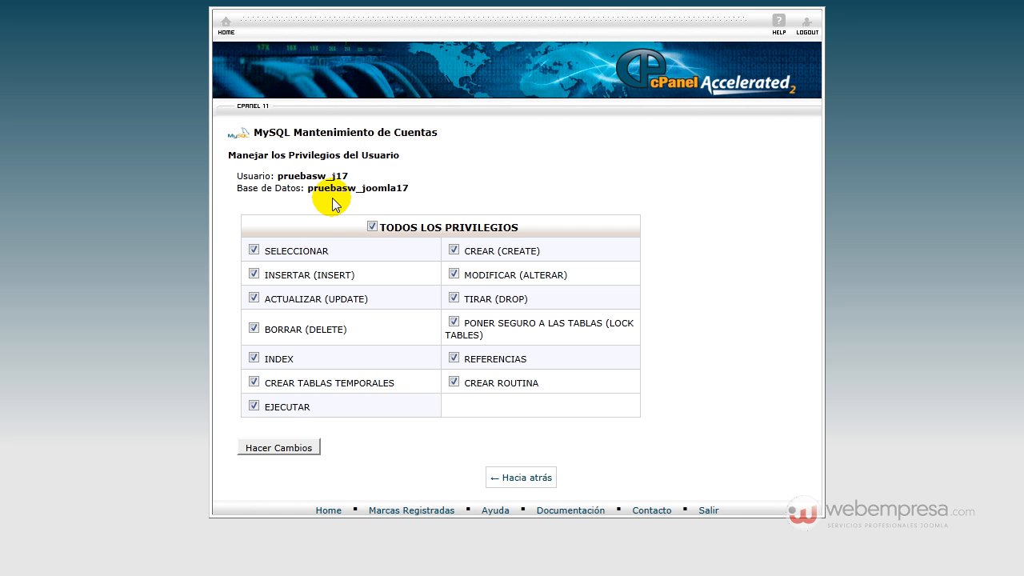
pyautogui.click(280, 448)
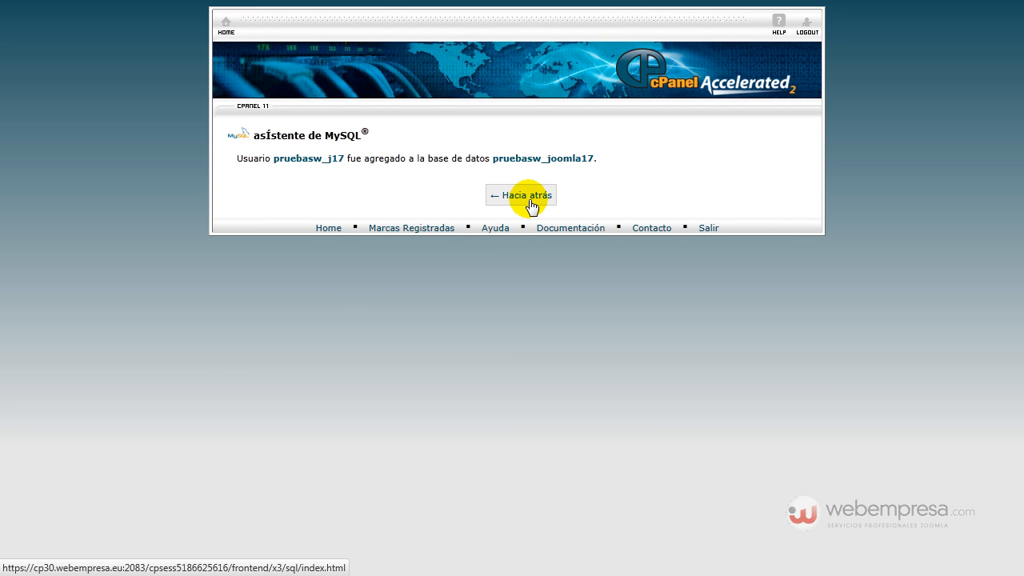
pyautogui.click(531, 199)
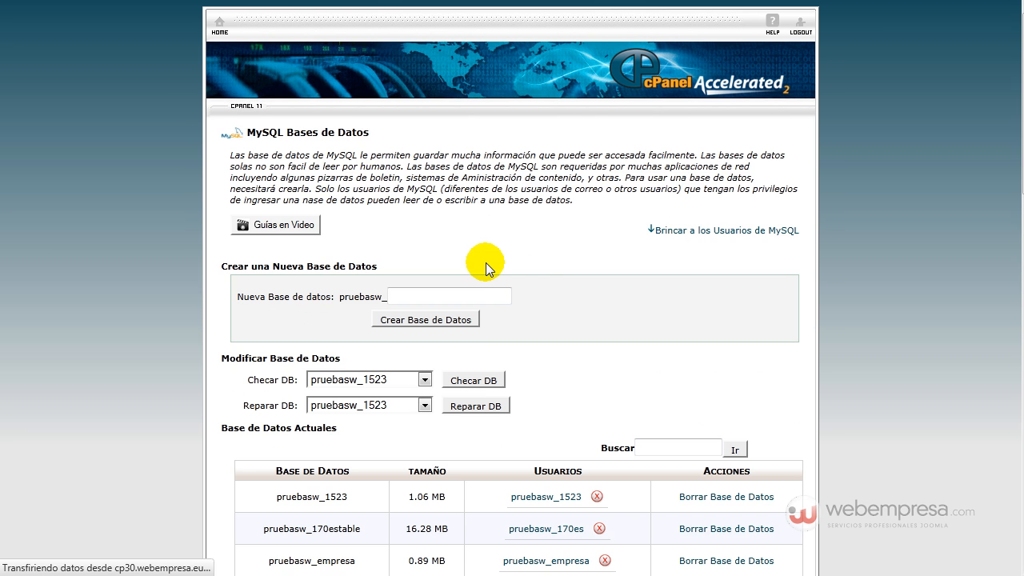
# Step: Review pruebasw_j17's privileges on pruebasw_joomla17 from page 2 of the databases list
pyautogui.scroll(-3, 520, 360)
pyautogui.scroll(-4, 538, 449)
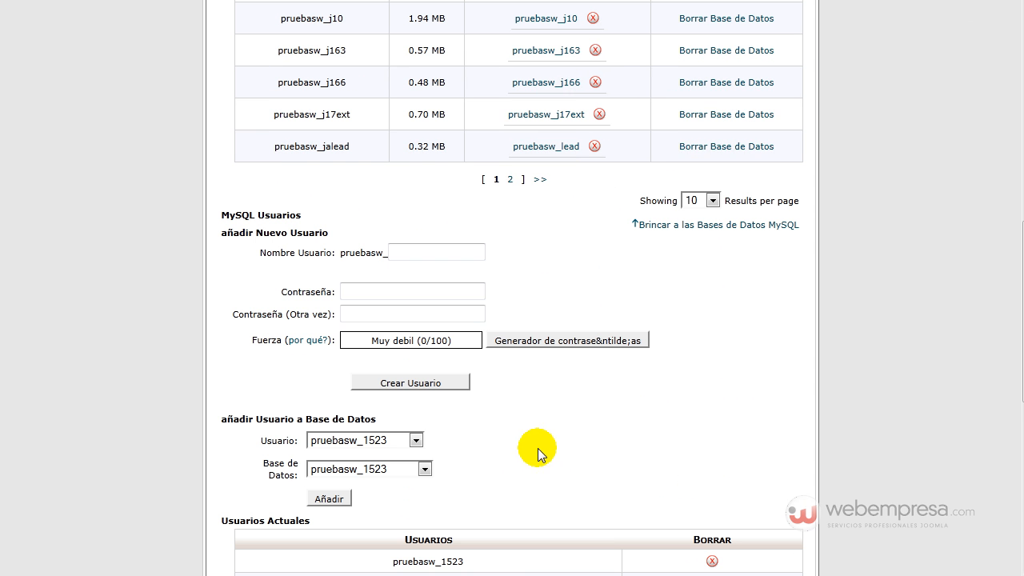
pyautogui.click(510, 179)
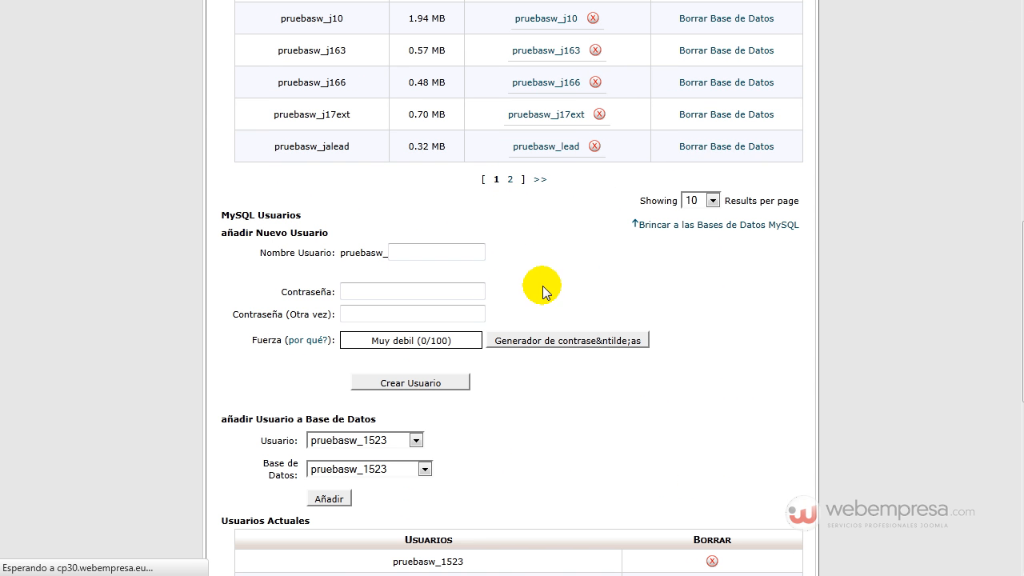
pyautogui.scroll(-3, 537, 264)
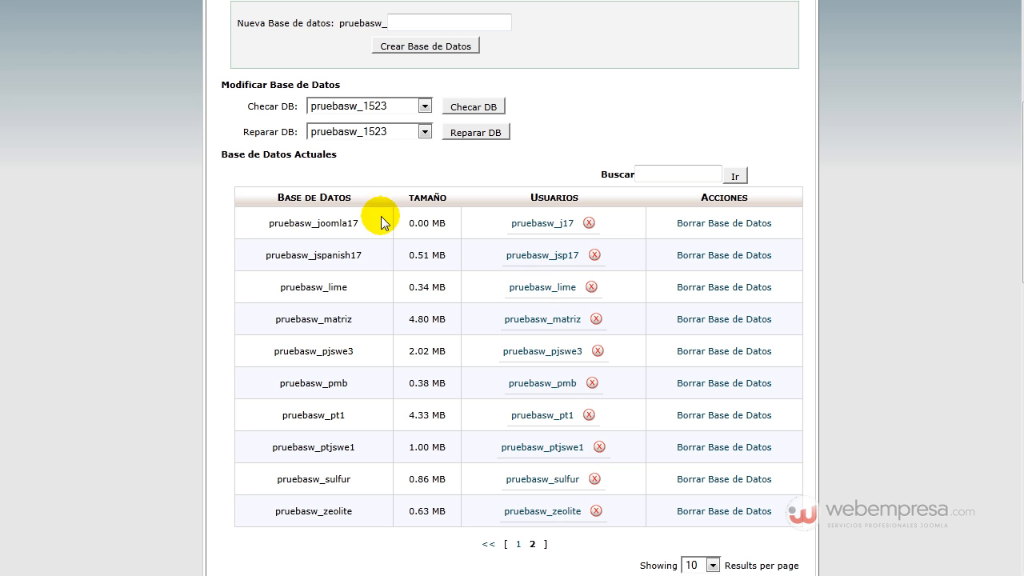
pyautogui.moveTo(269, 224); pyautogui.dragTo(311, 224)
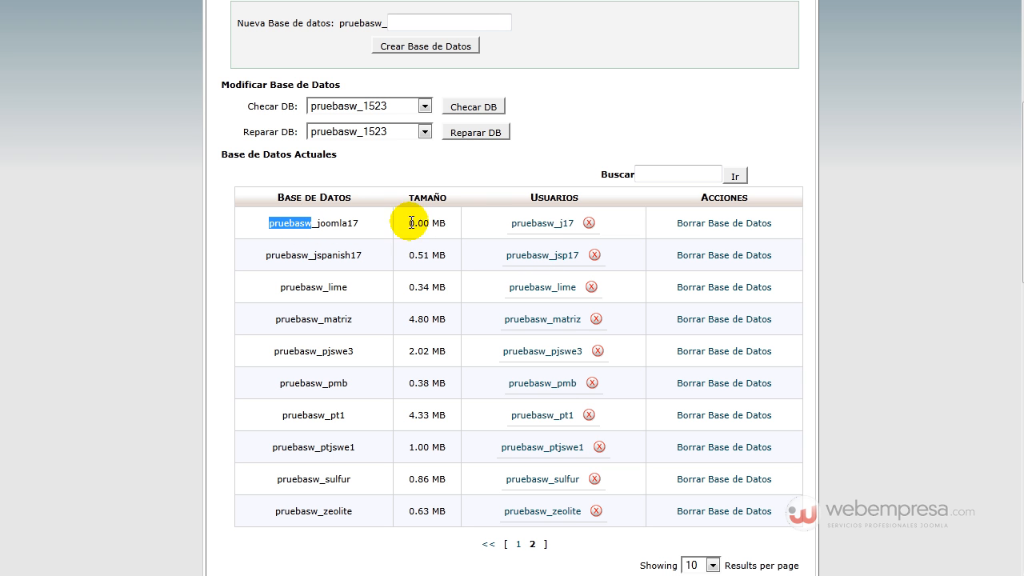
pyautogui.click(534, 229)
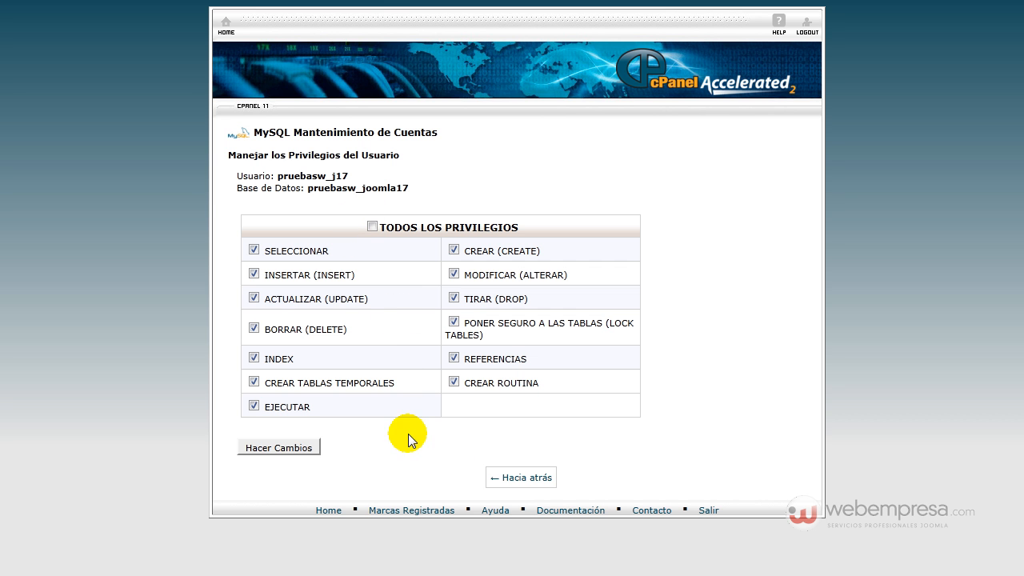
pyautogui.click(518, 477)
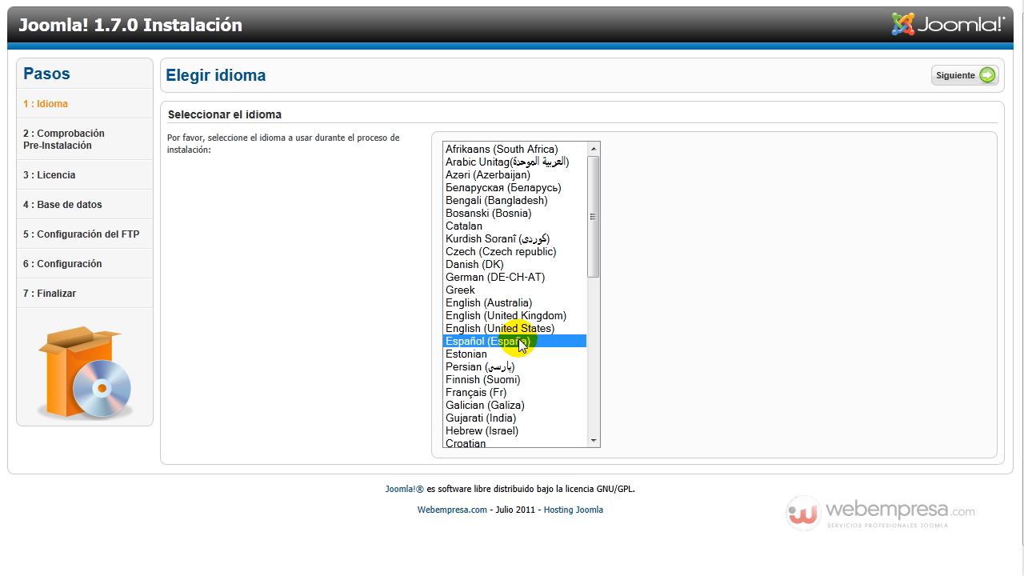
# Step: Proceed with Español (España) through the pre-installation check to the licence page
pyautogui.click(952, 74)
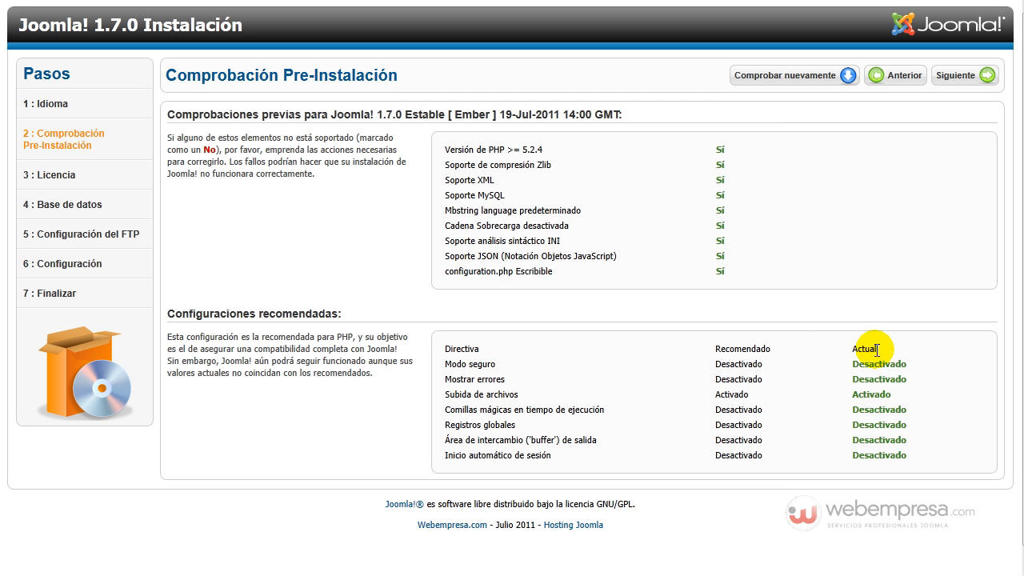
pyautogui.click(958, 83)
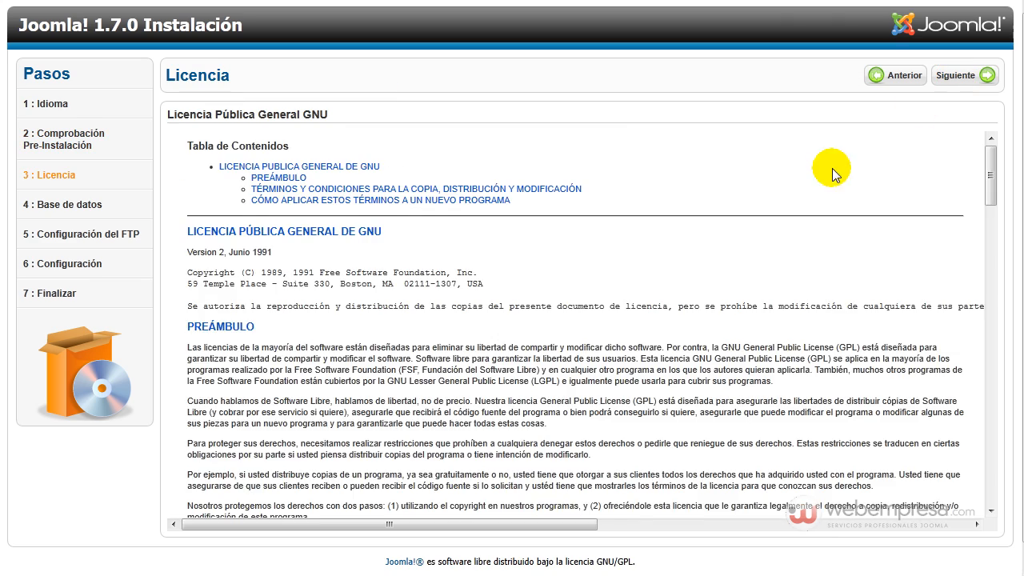
pyautogui.scroll(-10, 804, 264)
pyautogui.scroll(-3, 793, 238)
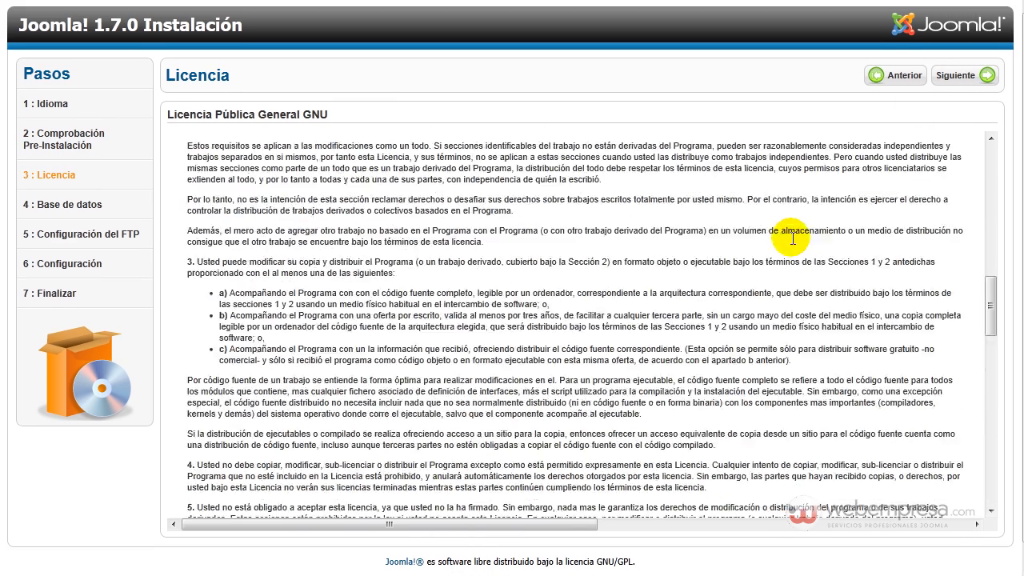
pyautogui.scroll(15, 792, 238)
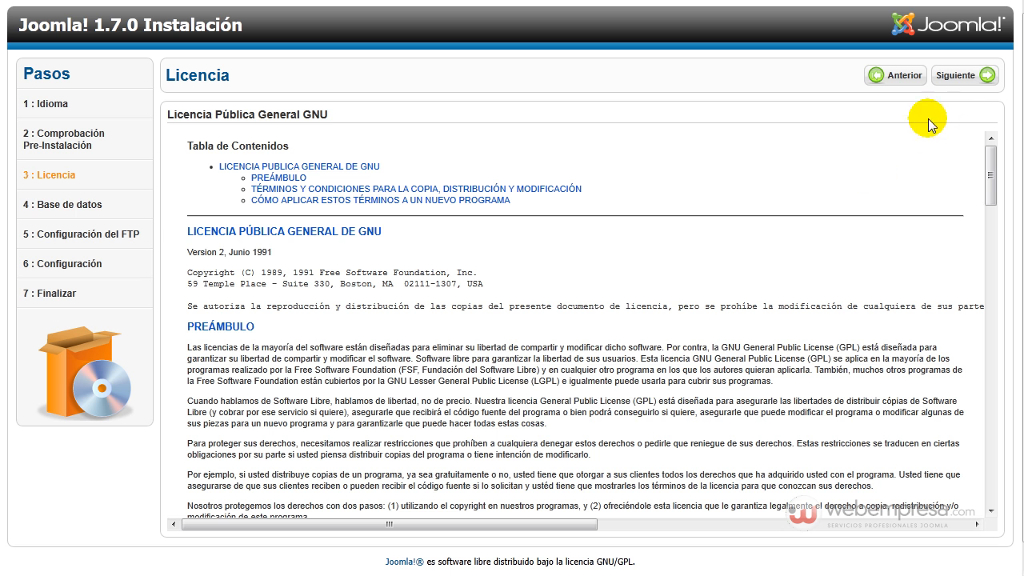
# Step: Accept the licence and set the database type to MySQL
pyautogui.click(958, 79)
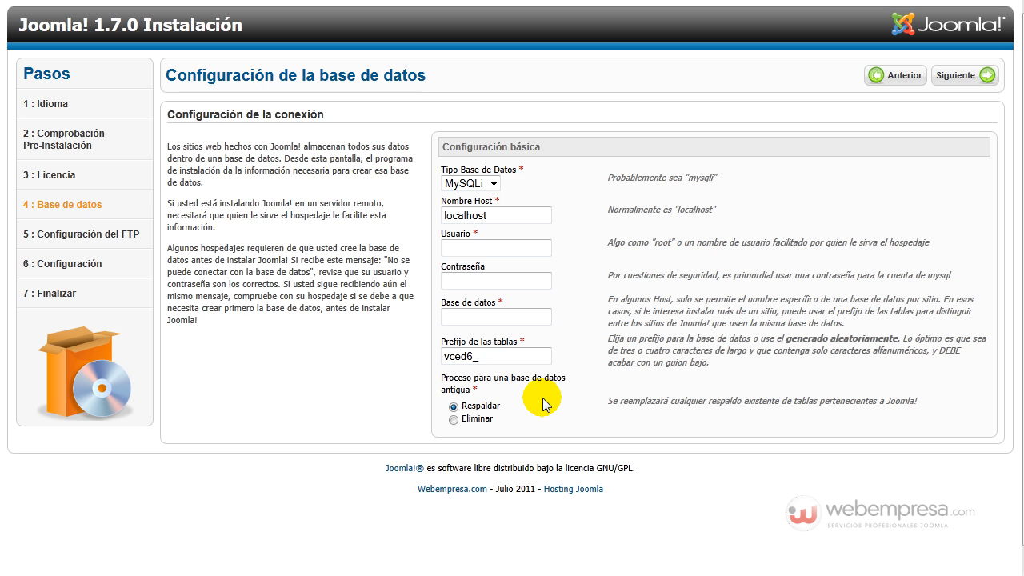
pyautogui.click(494, 185)
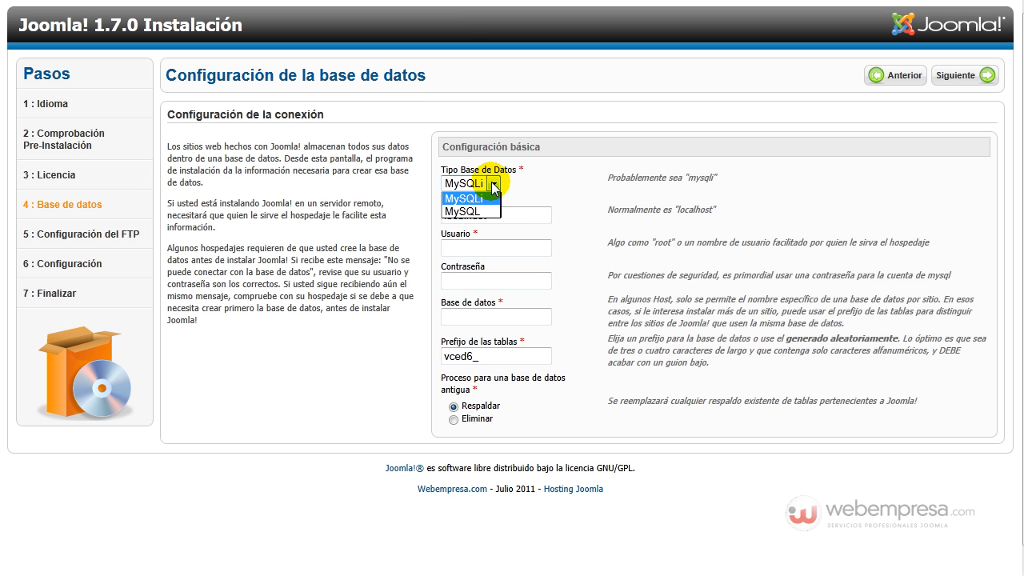
pyautogui.click(492, 211)
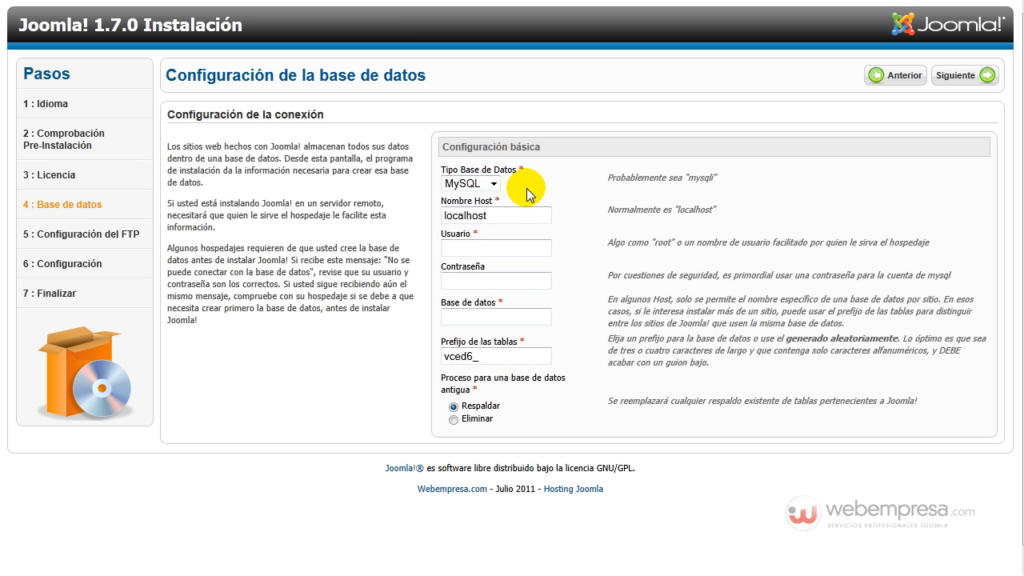
pyautogui.click(496, 185)
pyautogui.click(528, 195)
# Step: Enter user pruebasw_j17, database name pruebasw_j17, and paste the user's password
pyautogui.click(524, 245)
pyautogui.write('pruebasw_j17')
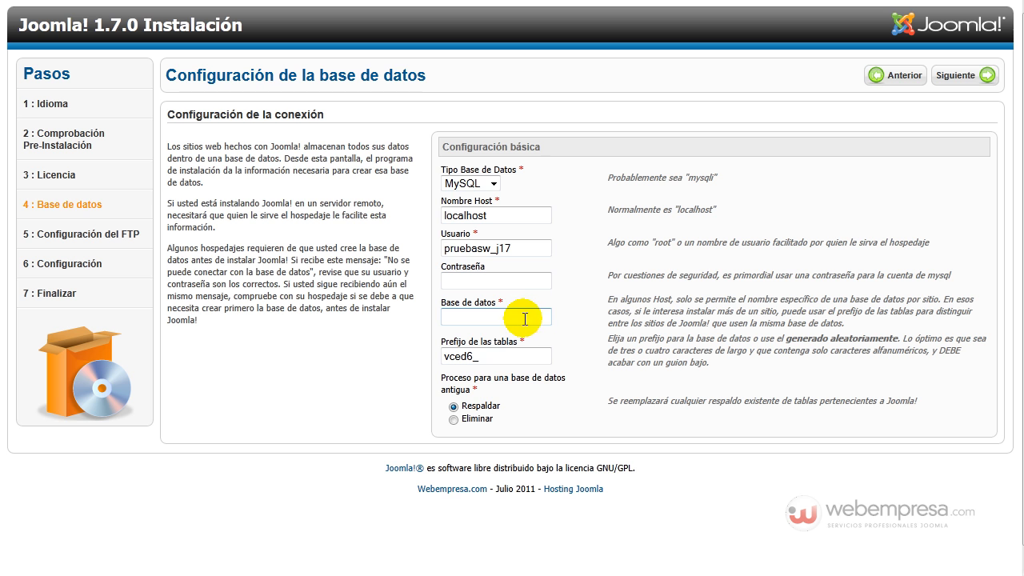
pyautogui.click(498, 320)
pyautogui.write('pruebasw_j17')
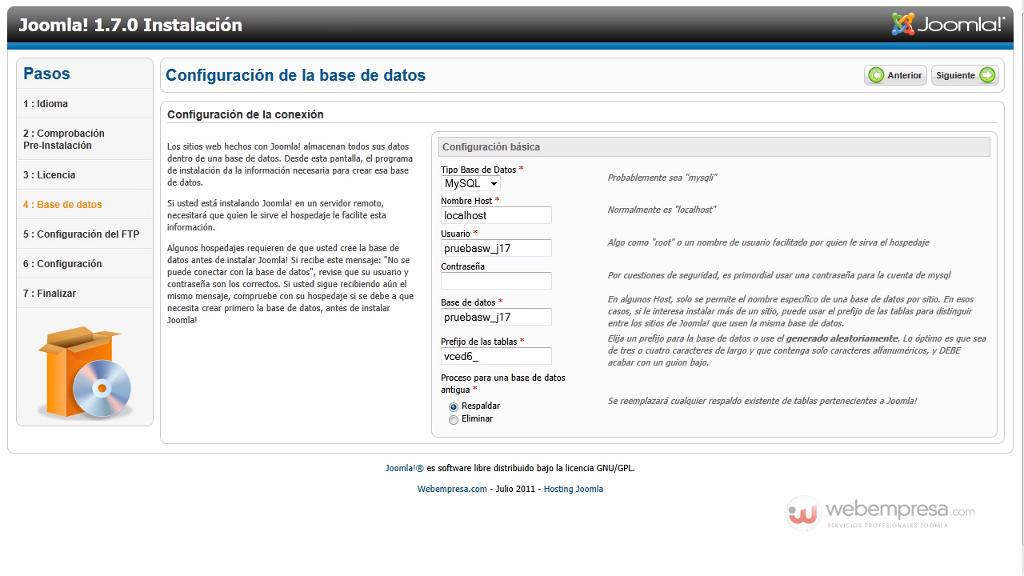
pyautogui.click(501, 281)
pyautogui.hotkey('ctrl', 'v')
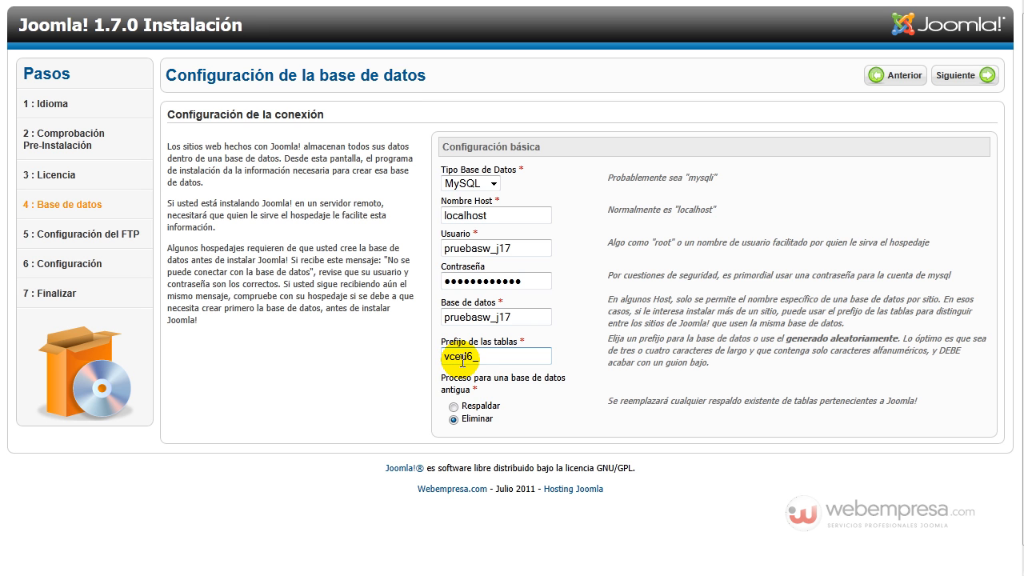
pyautogui.click(458, 323)
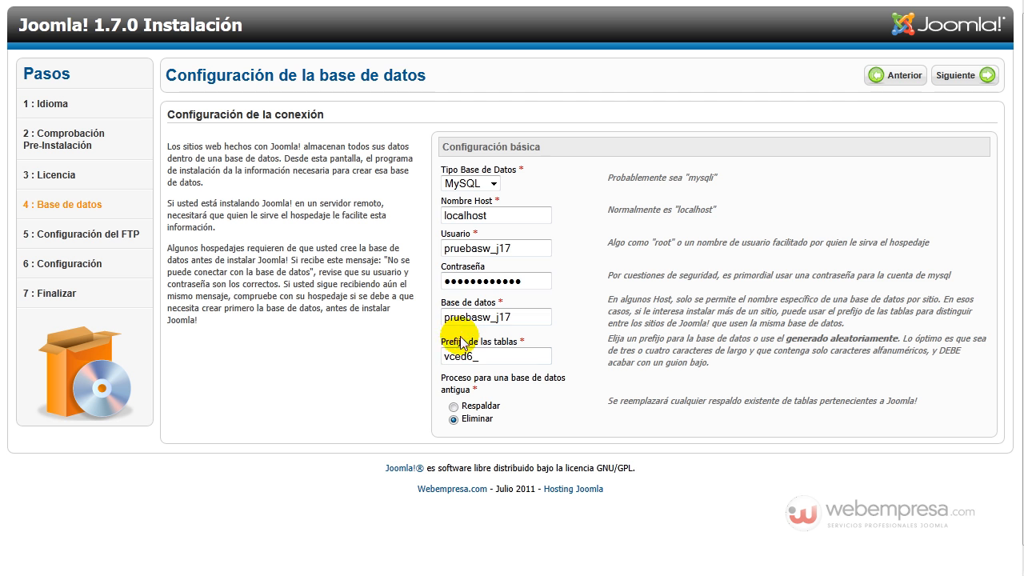
pyautogui.click(446, 355)
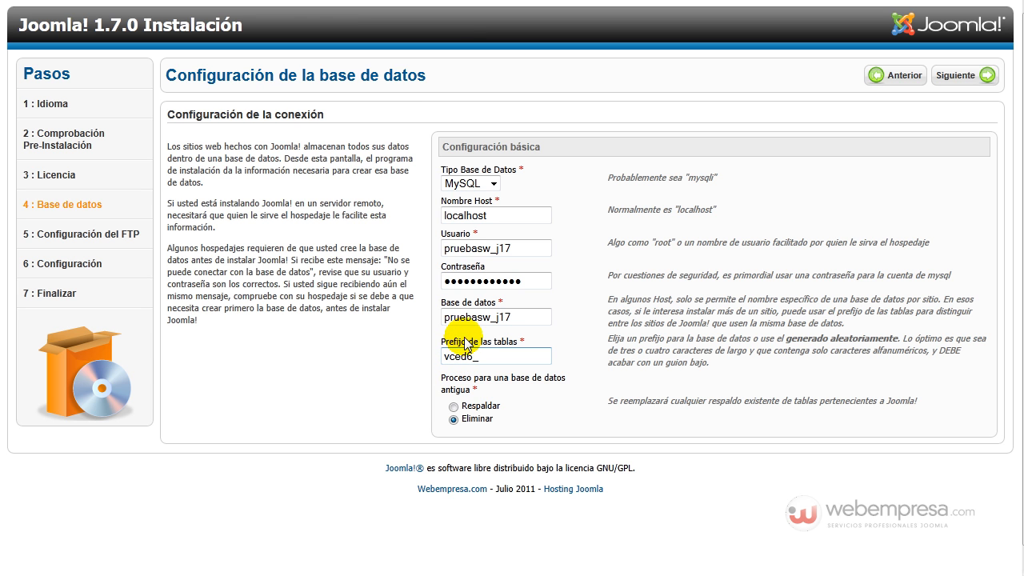
# Step: Submit, then after the creation error rename the database to pruebasw_joomla17
pyautogui.click(955, 76)
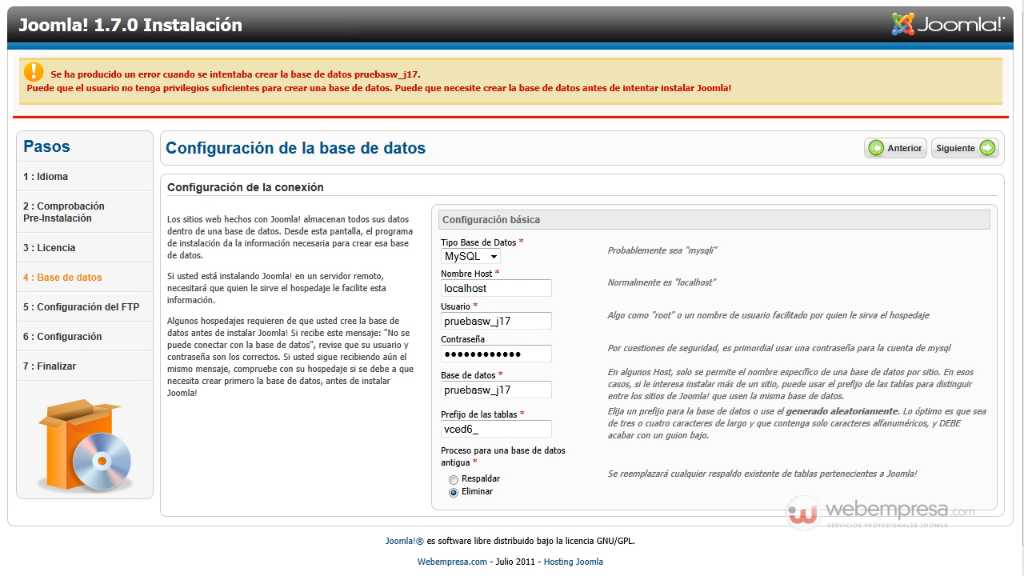
pyautogui.moveTo(497, 390); pyautogui.dragTo(611, 401)
pyautogui.write('joomla17')
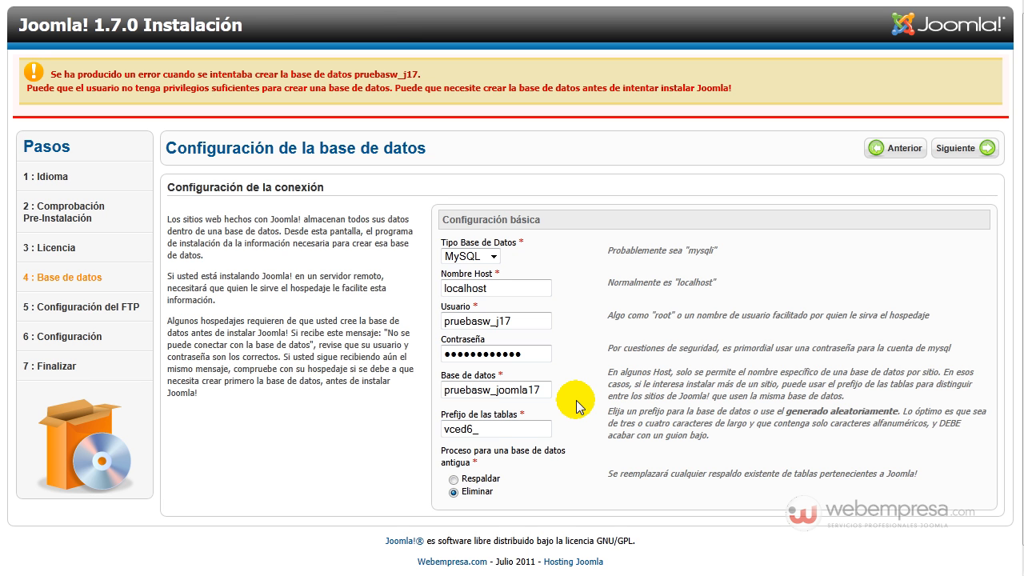
# Step: Submit the database settings, skip FTP, and enter site name Joomla! 1.7.0 and the admin e-mail
pyautogui.click(959, 151)
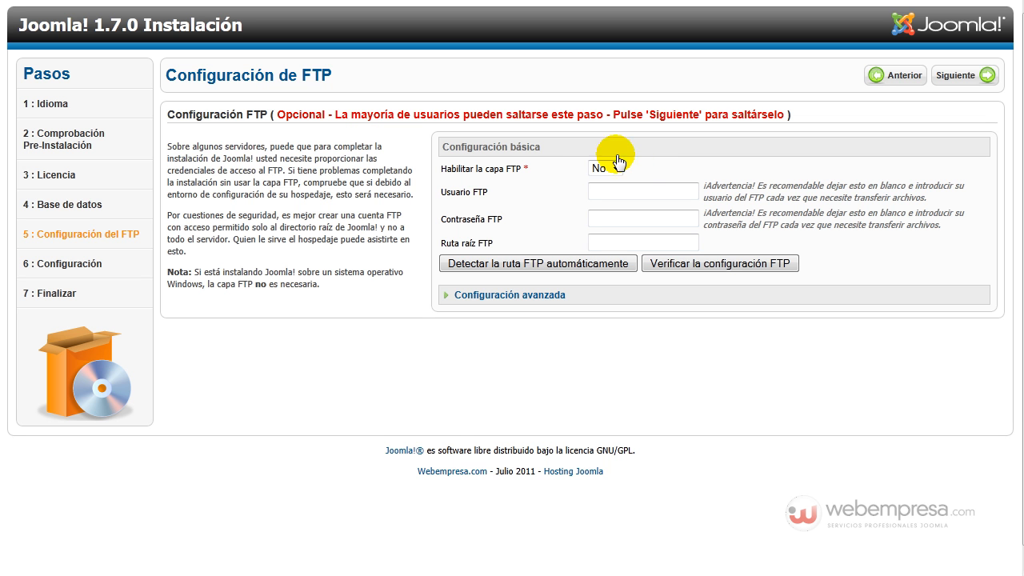
pyautogui.click(953, 77)
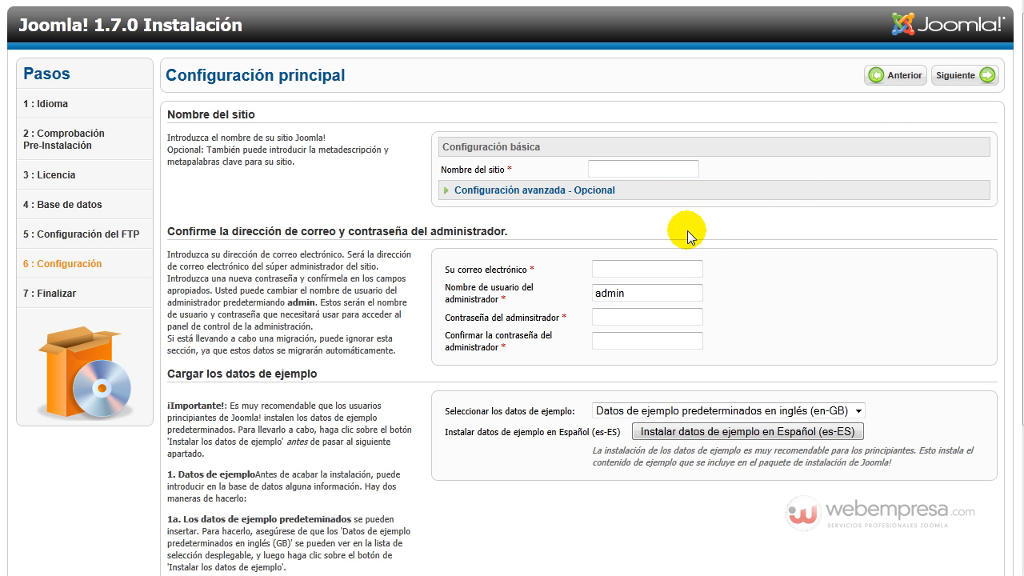
pyautogui.click(650, 168)
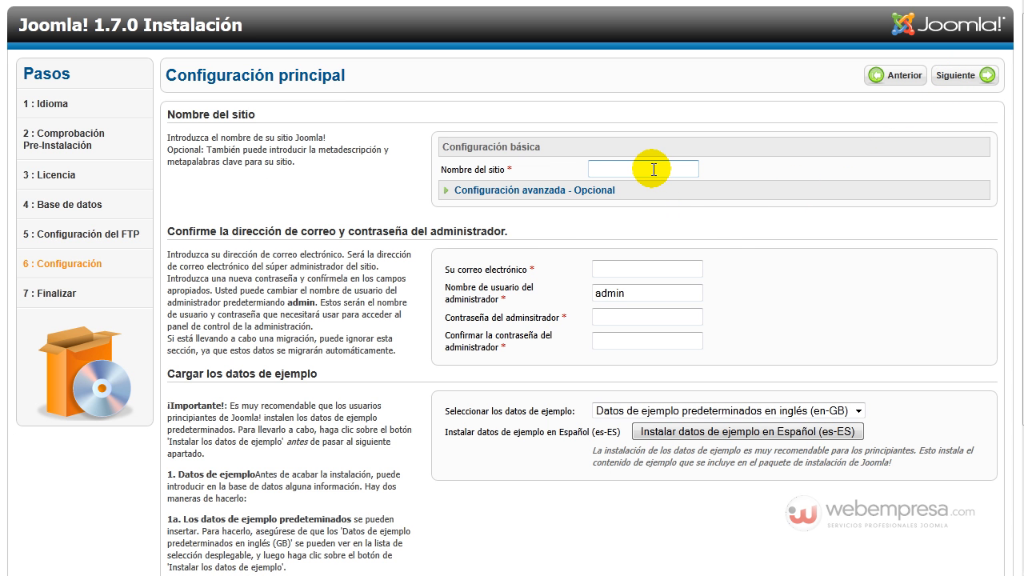
pyautogui.write('Joomla!')
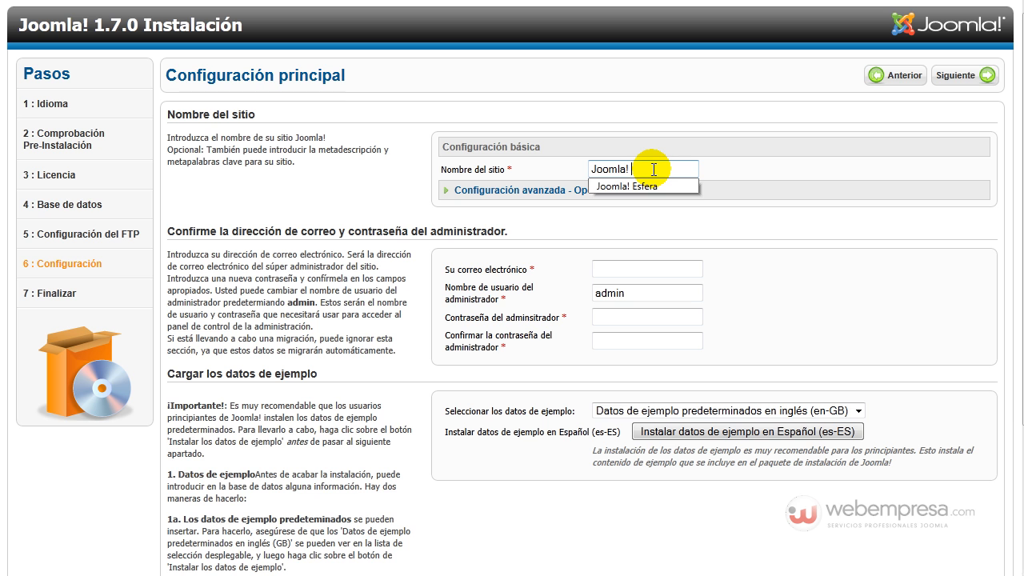
pyautogui.write(' 1.7.0')
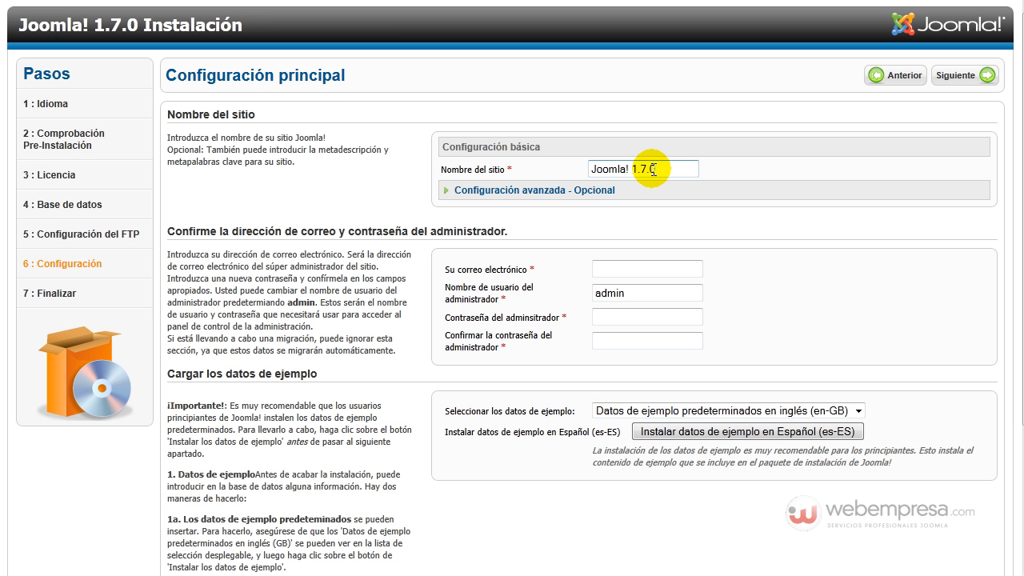
pyautogui.click(662, 269)
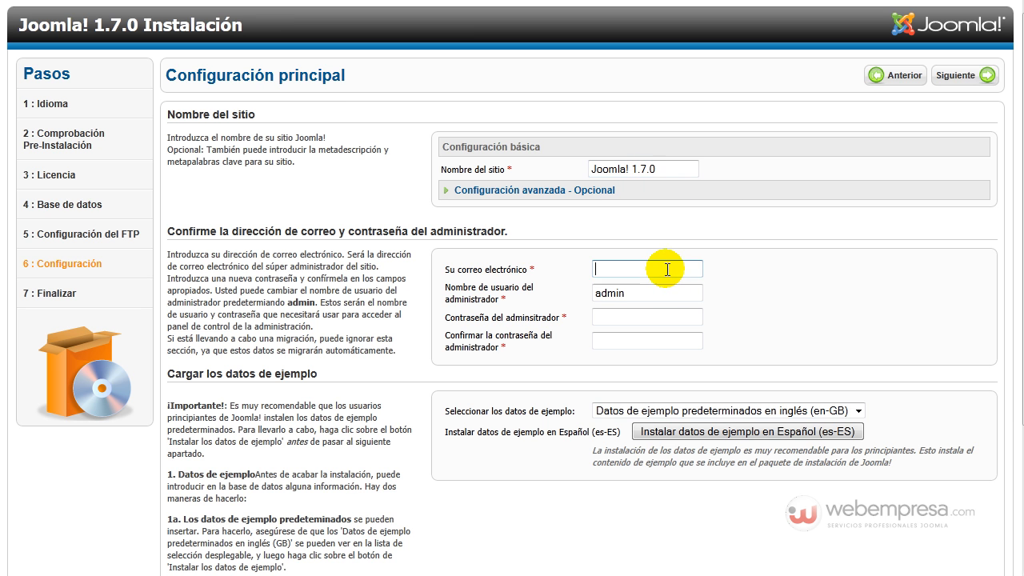
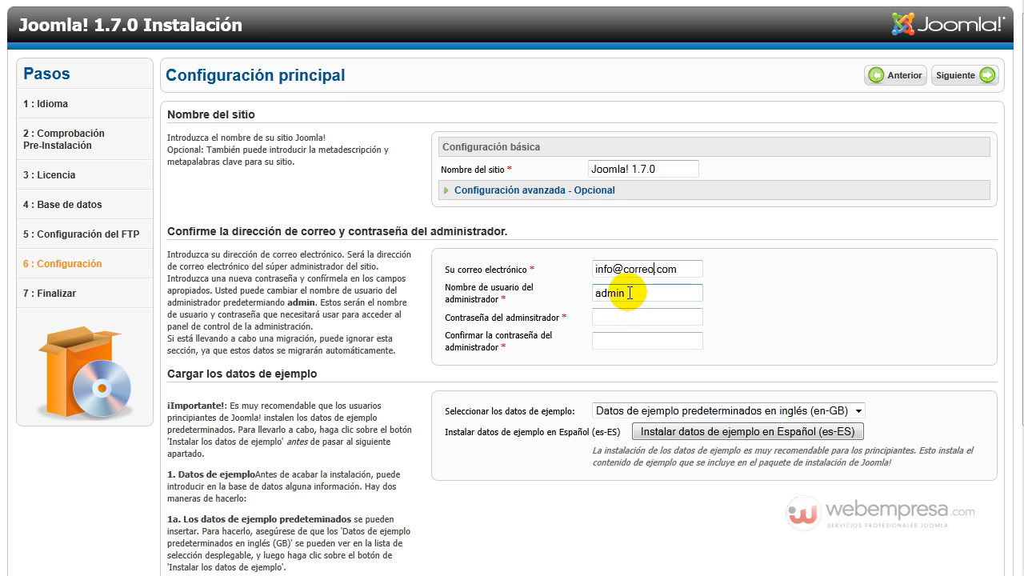
# Step: Replace the admin username, set and confirm the admin password, and install the Spanish sample data
pyautogui.moveTo(632, 293); pyautogui.dragTo(591, 296)
pyautogui.write('soprte')
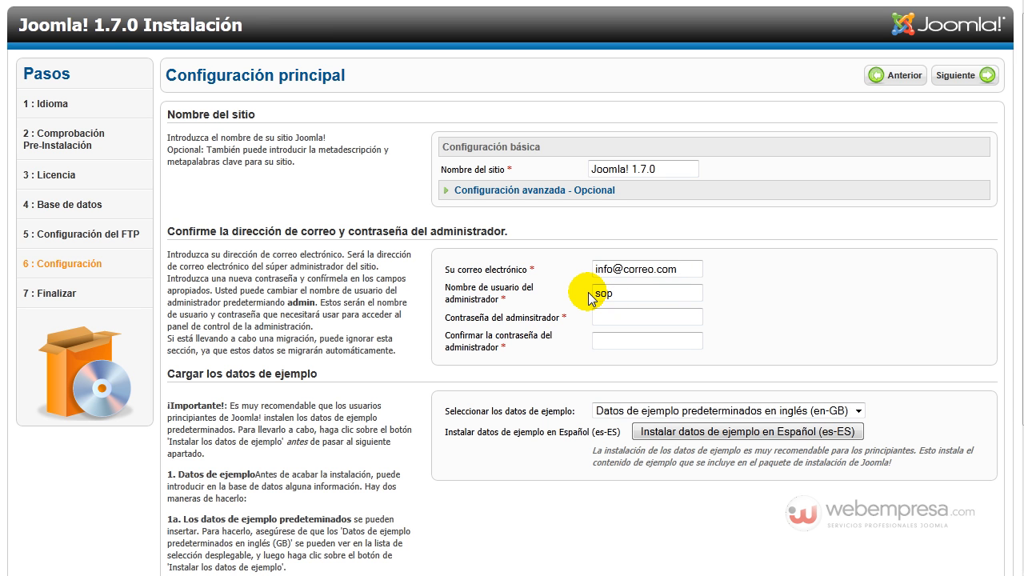
pyautogui.click(665, 315)
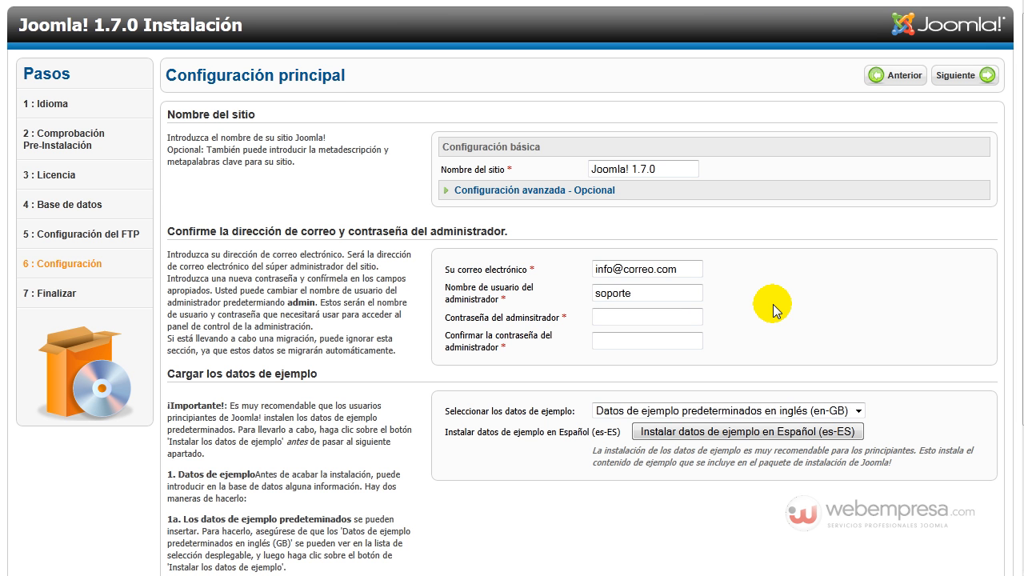
pyautogui.write('soporte')
pyautogui.press('BackSpace')
pyautogui.press('BackSpace')
pyautogui.press('BackSpace')
pyautogui.press('BackSpace')
pyautogui.write('●●●●●●●●')
pyautogui.press('Tab')
pyautogui.write('●●●●●●●●')
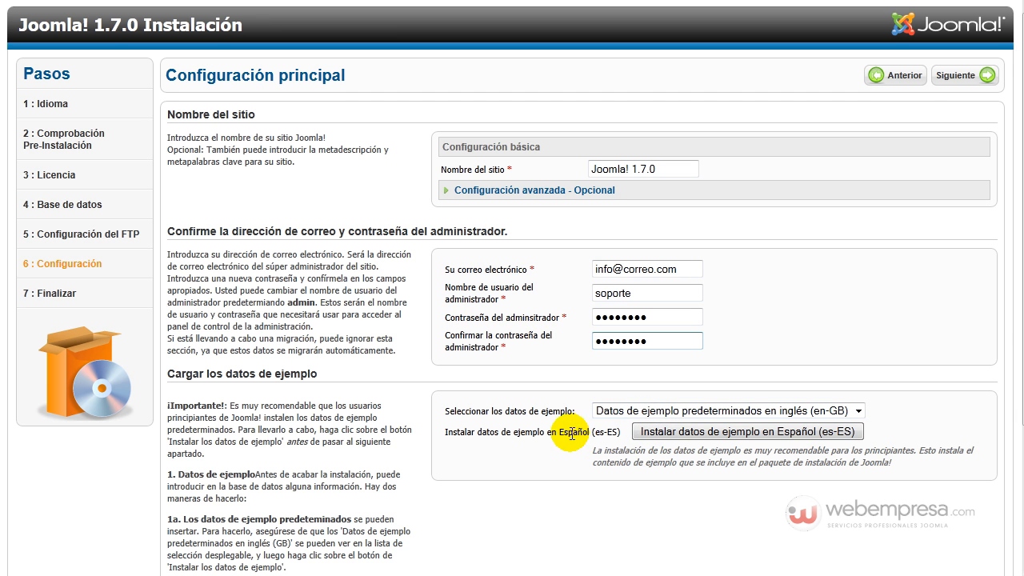
pyautogui.click(701, 439)
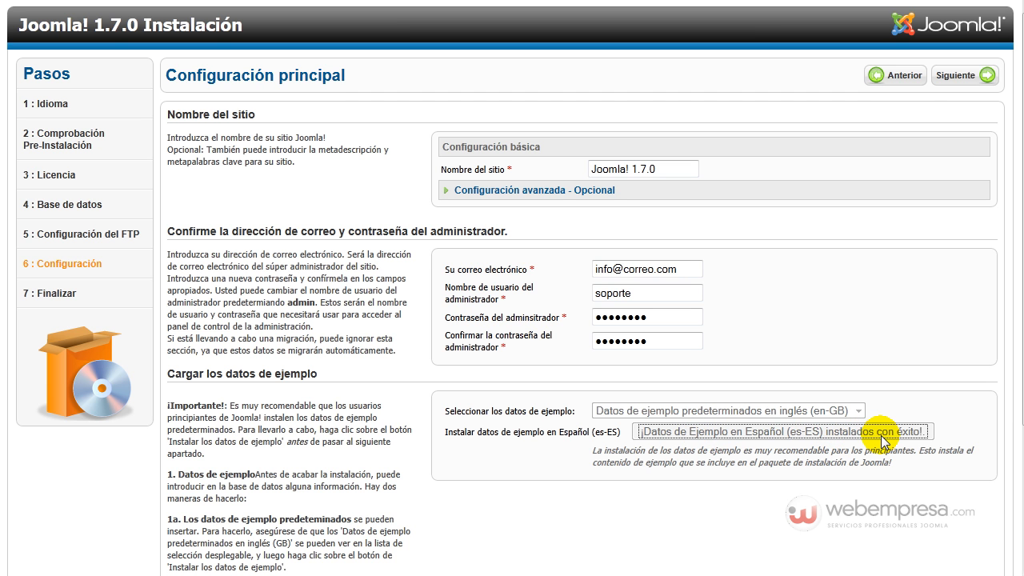
# Step: Reach the final installation step, delete the installation folder, and go to the administrator login
pyautogui.click(958, 78)
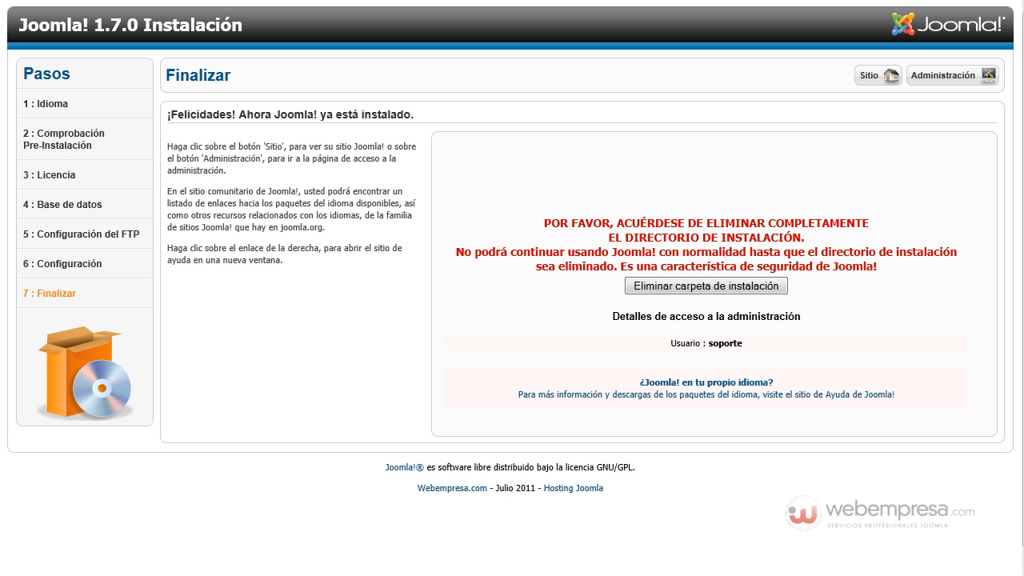
pyautogui.click(708, 283)
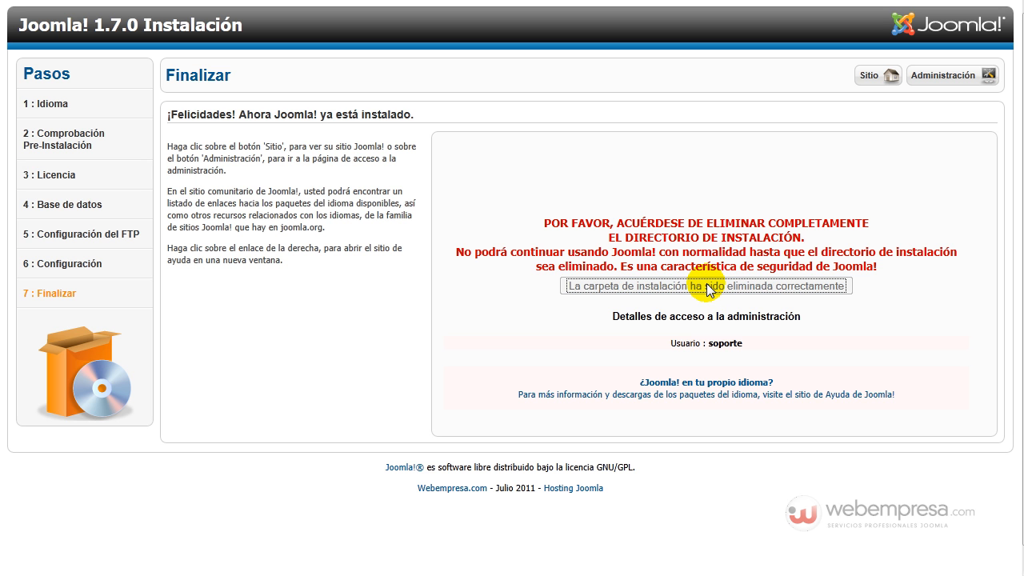
pyautogui.click(945, 79)
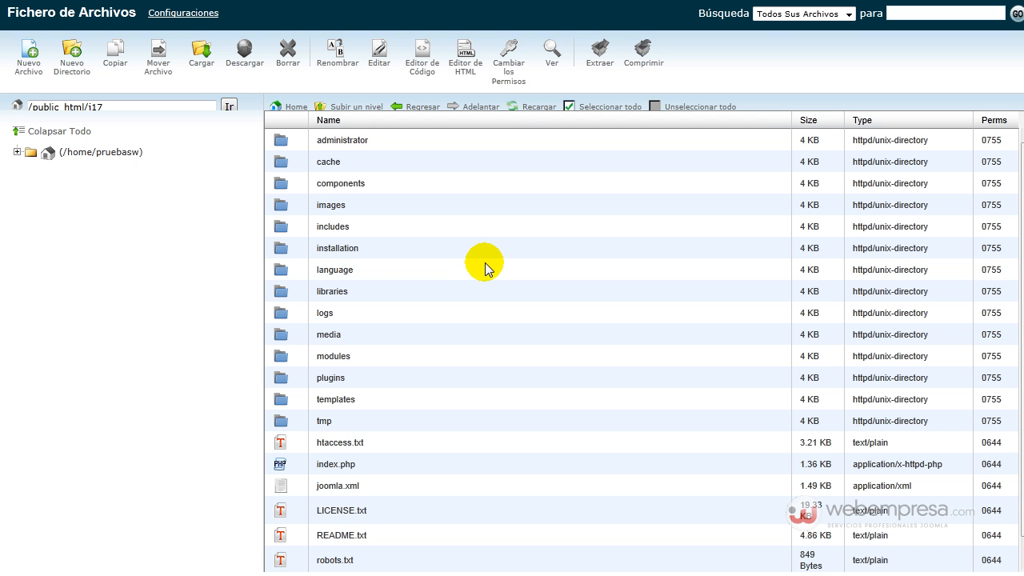
# Step: Reload the public_html/j17 listing in File Manager to check the installation folder
pyautogui.click(513, 110)
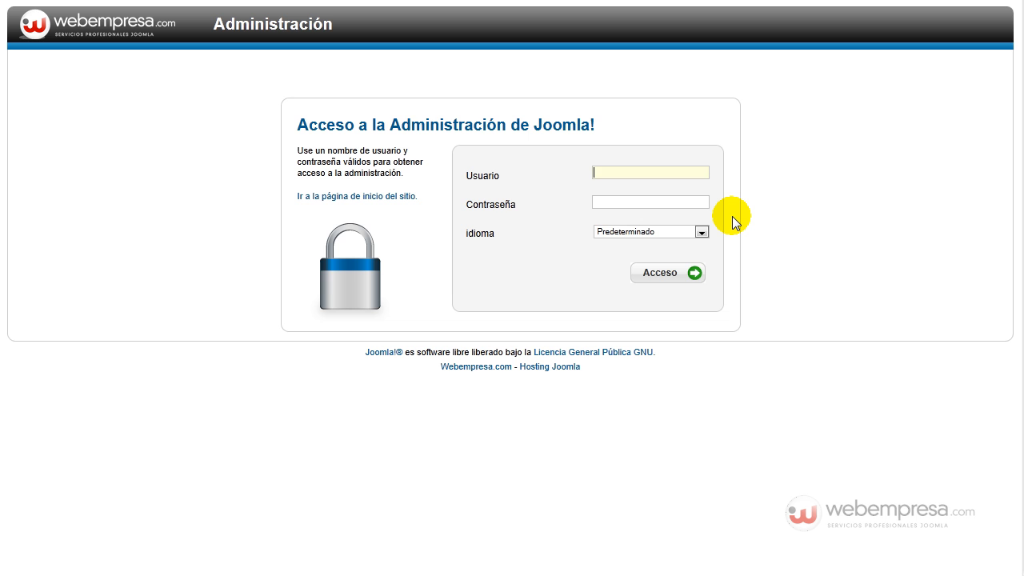
# Step: Sign in to the Joomla 1.7.0 administrator panel with the new admin username and password
pyautogui.write('sop')
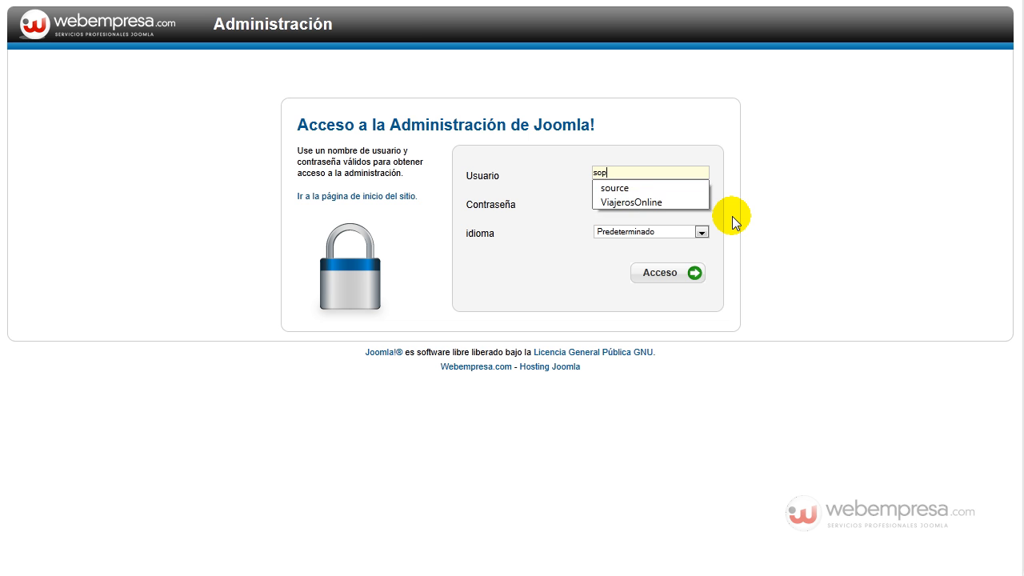
pyautogui.write('orte********')
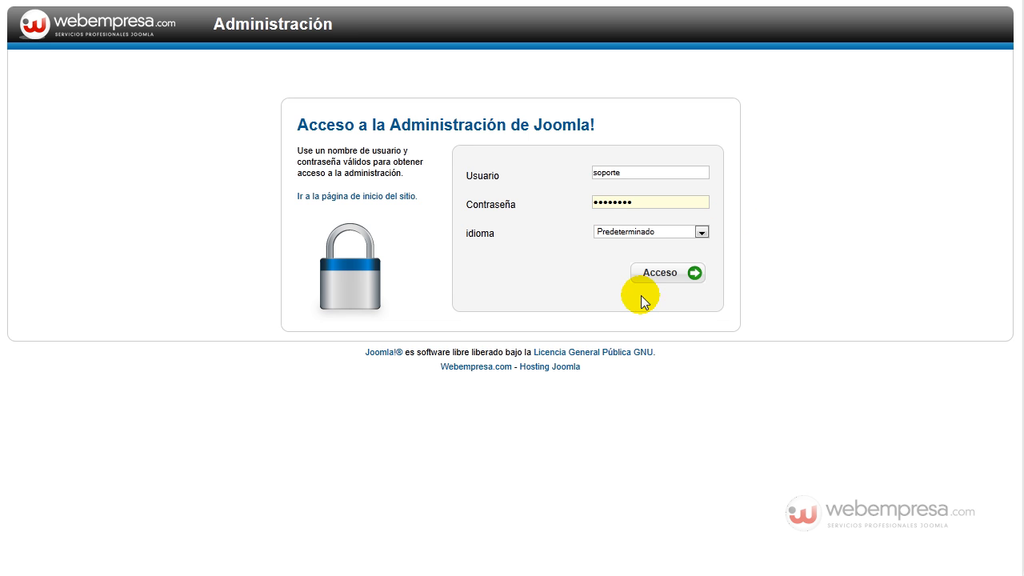
pyautogui.click(658, 272)
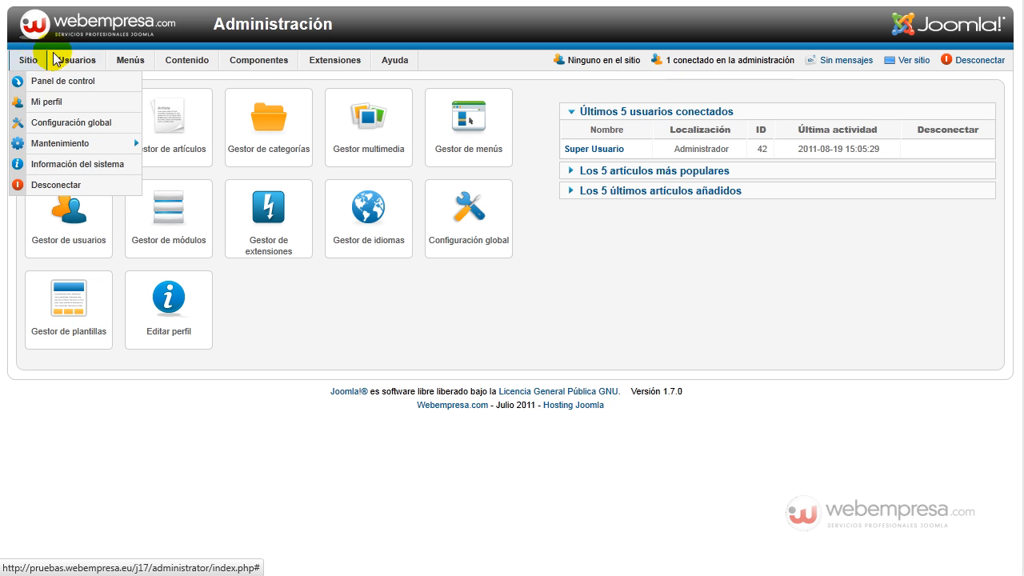
pyautogui.moveTo(77, 58)
pyautogui.moveTo(170, 62)
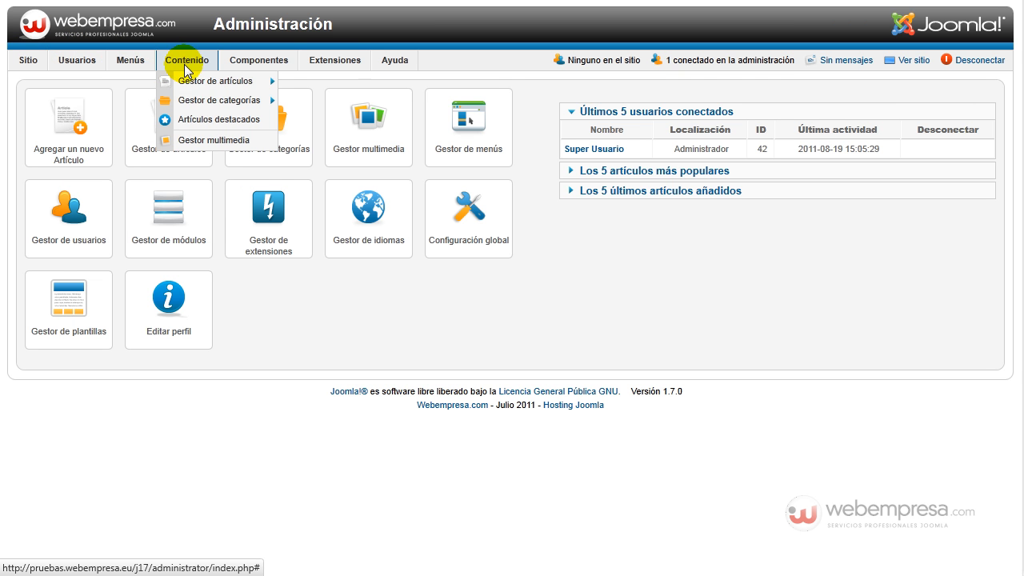
pyautogui.moveTo(196, 90)
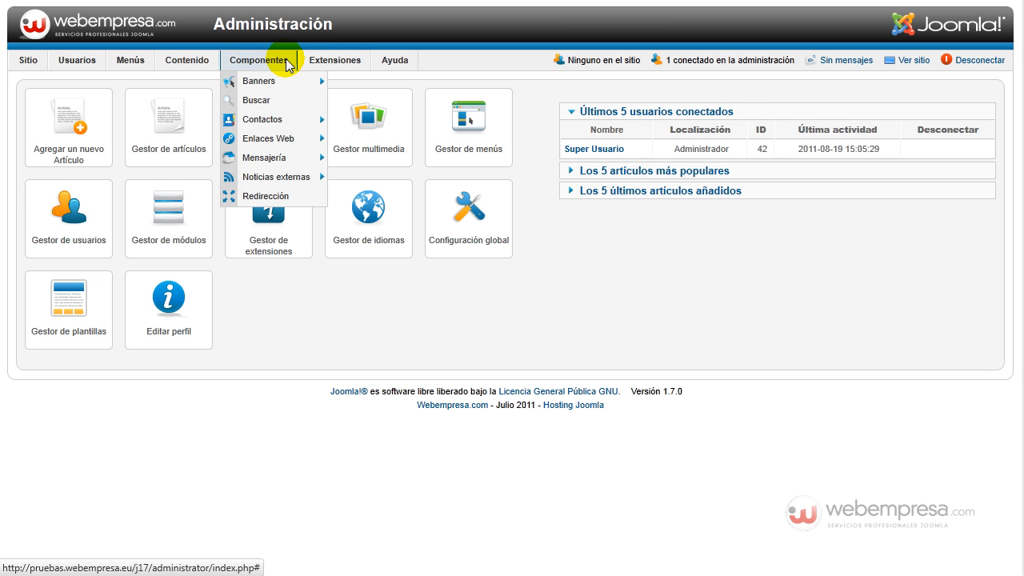
pyautogui.moveTo(319, 62)
pyautogui.moveTo(398, 62)
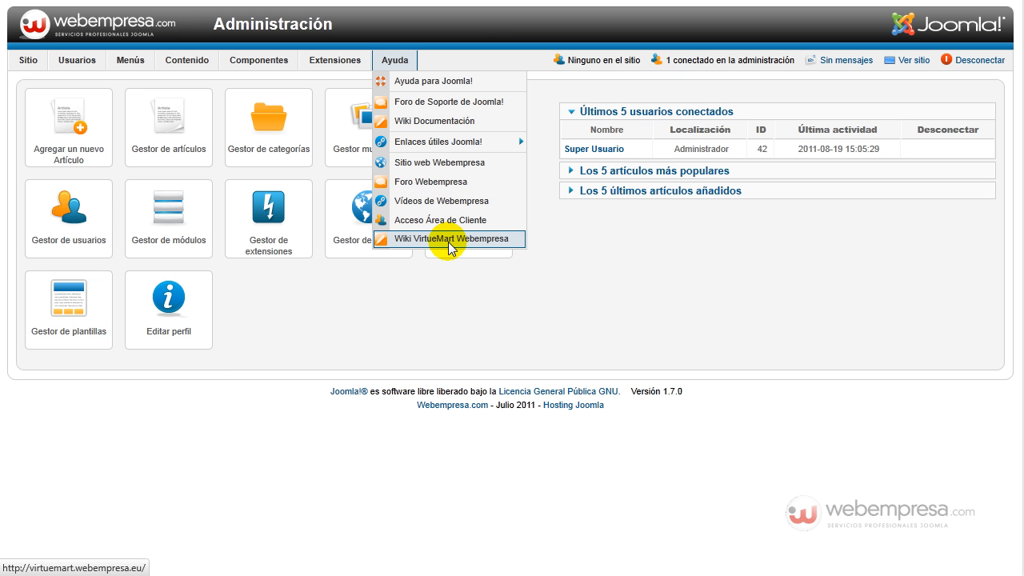
pyautogui.moveTo(453, 144)
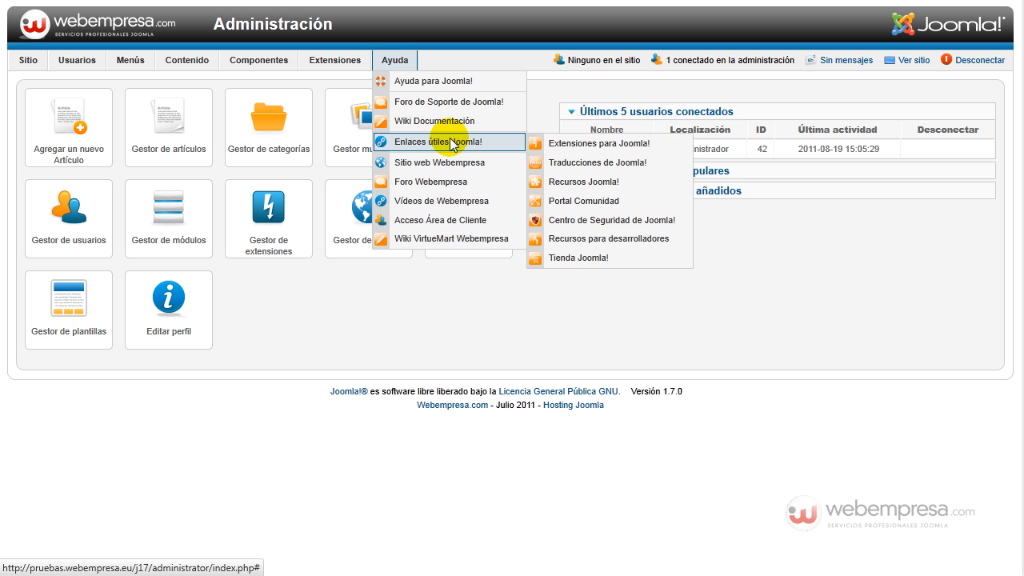